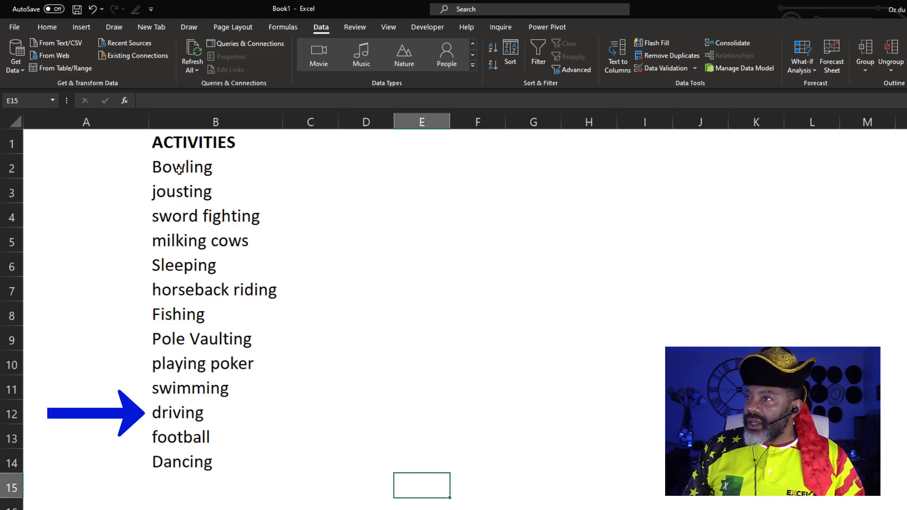
# Step: Convert the selected activity names to the Activity data type
pyautogui.moveTo(175, 170); pyautogui.dragTo(185, 458)
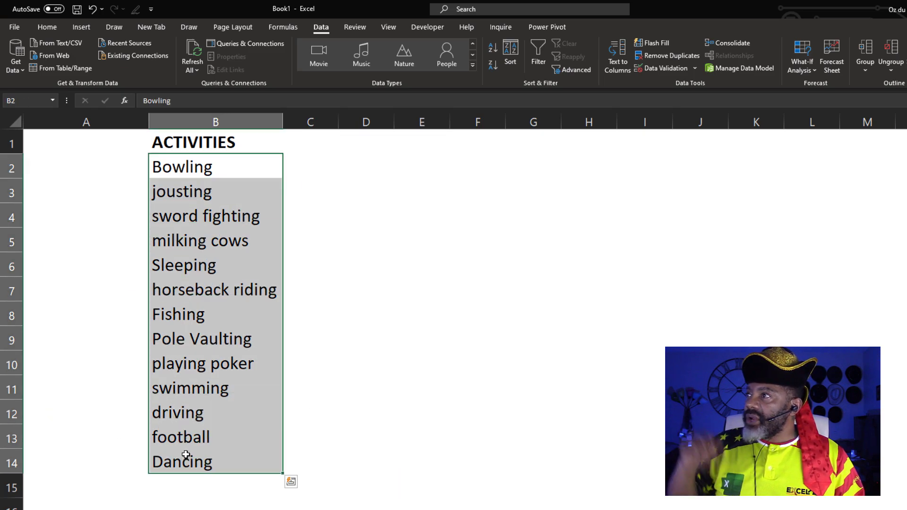
pyautogui.click(473, 63)
pyautogui.press('Escape')
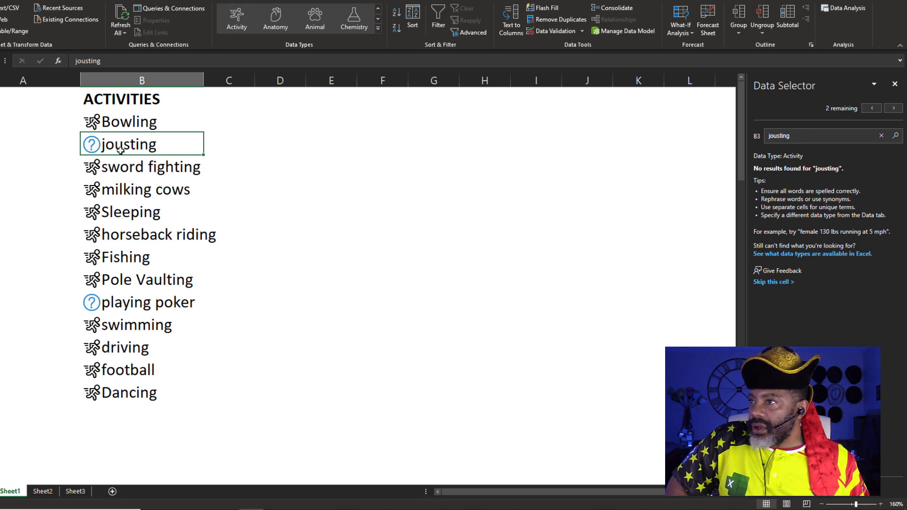
# Step: Add calories burned beside each activity, autofit column C, and review unmatched jousting and playing poker
pyautogui.moveTo(140, 123); pyautogui.dragTo(160, 399)
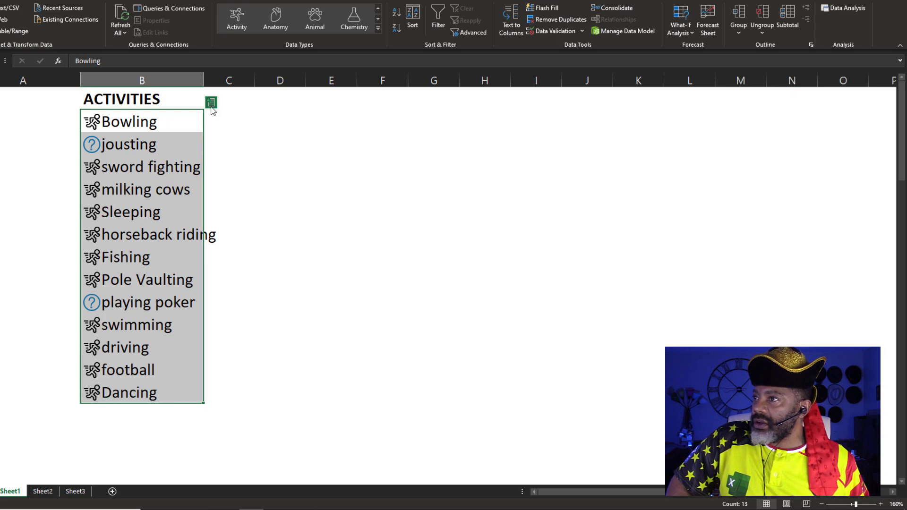
pyautogui.click(210, 103)
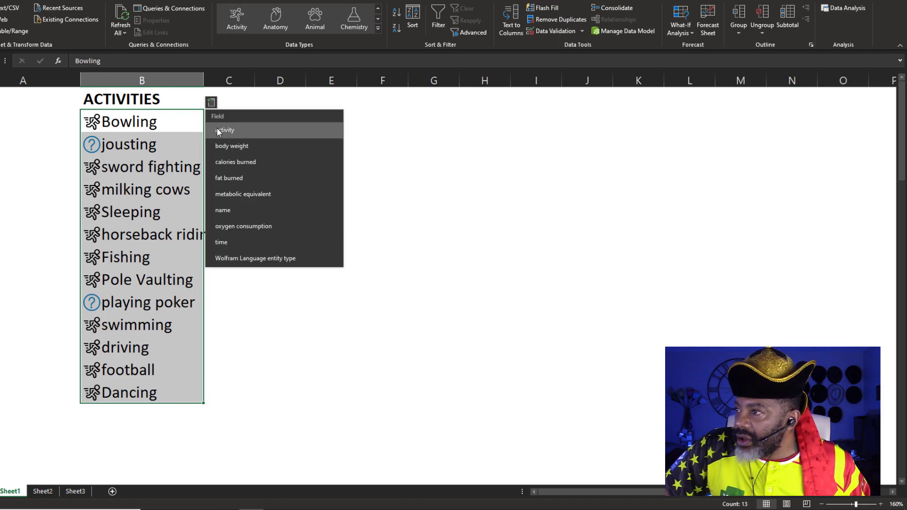
pyautogui.click(225, 162)
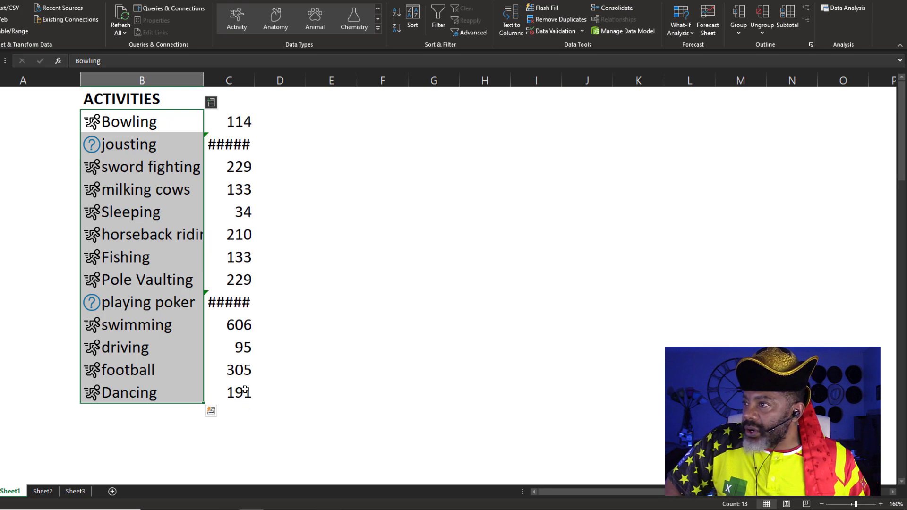
pyautogui.doubleClick(255, 80)
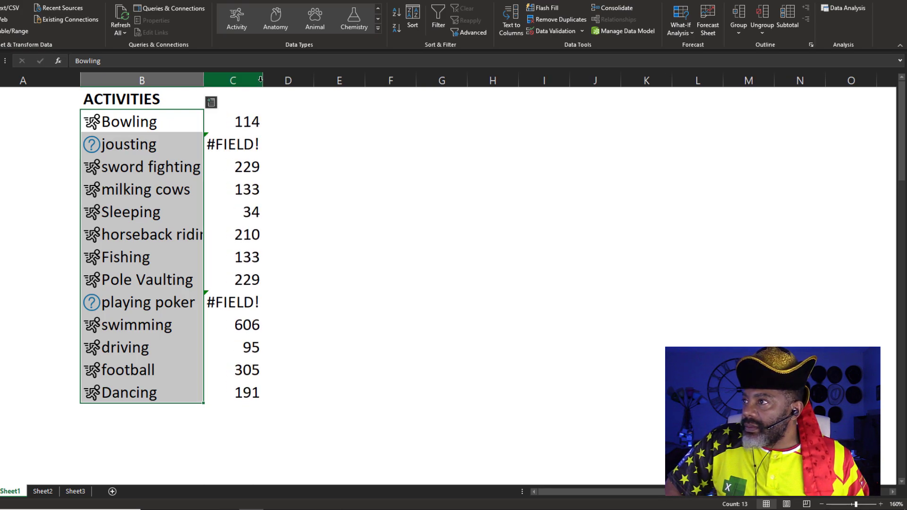
pyautogui.click(229, 449)
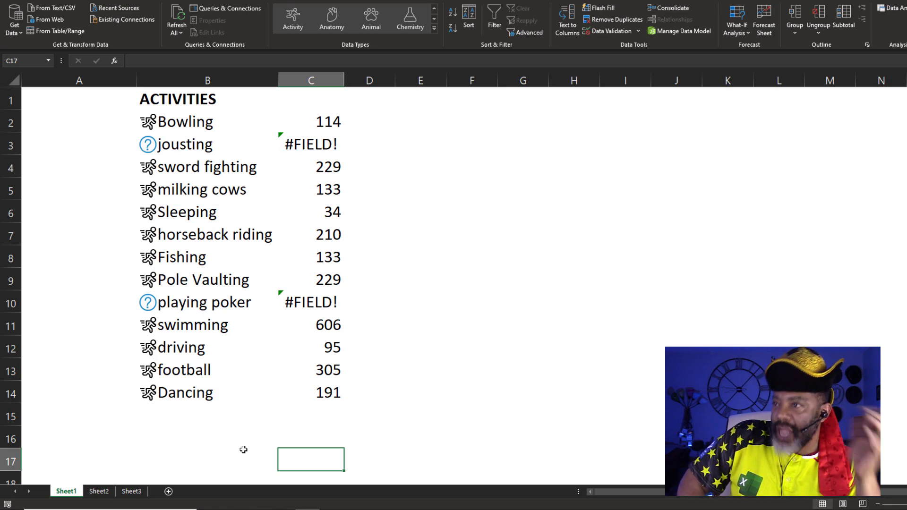
pyautogui.click(179, 149)
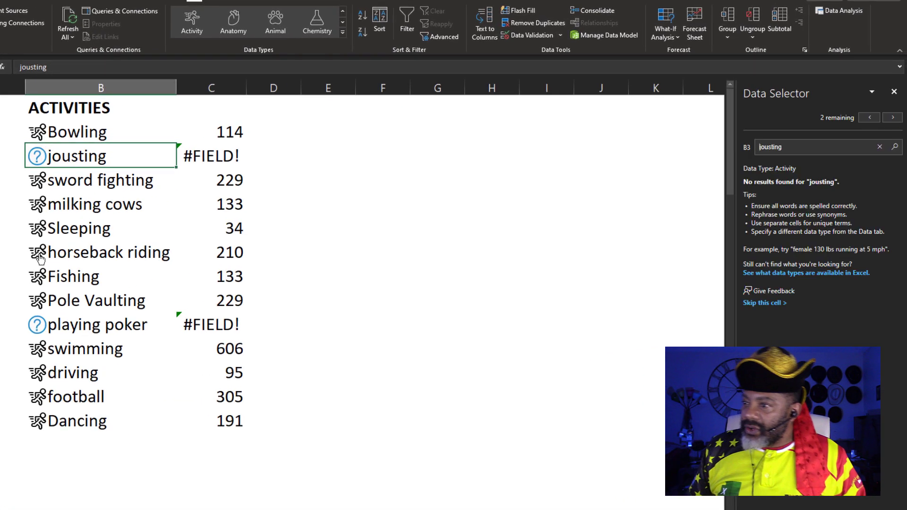
pyautogui.click(113, 329)
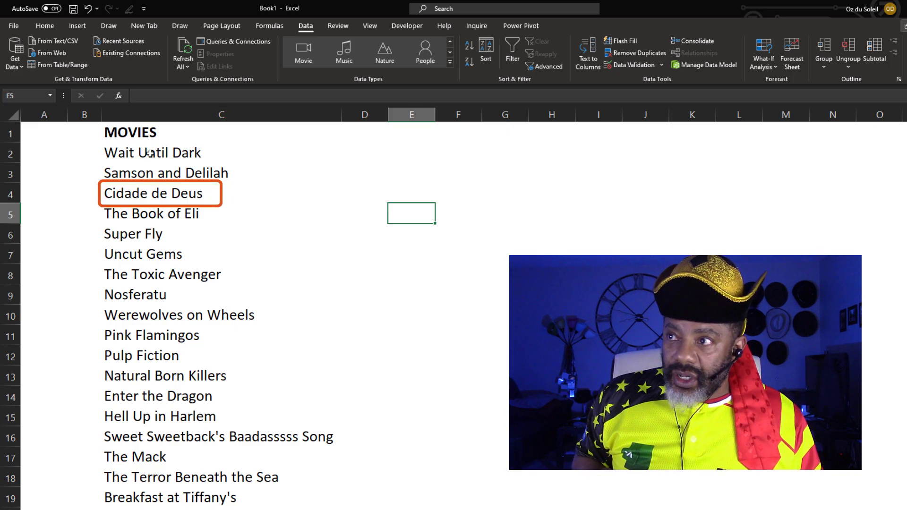
# Step: Link the movie titles, matching the 1950 Samson and Delilah, Super Fly, and the original Toxic Avenger
pyautogui.moveTo(149, 153); pyautogui.dragTo(145, 496)
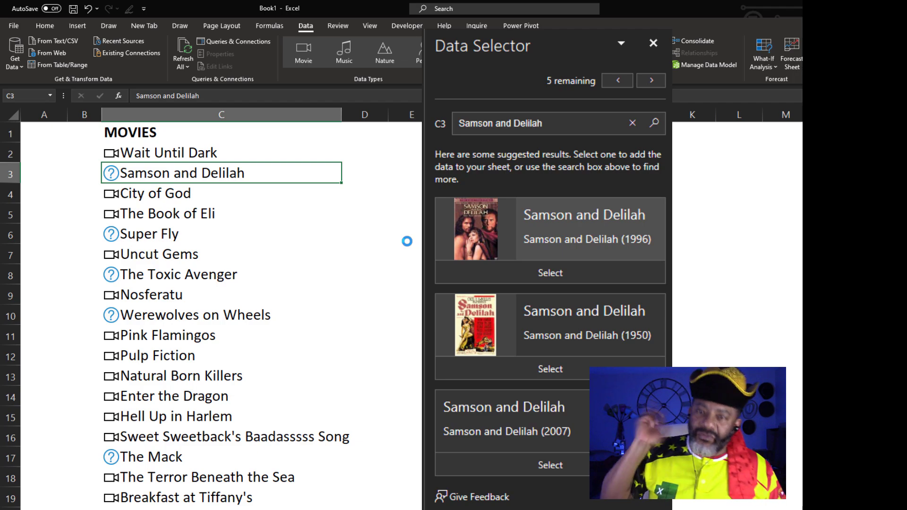
pyautogui.click(554, 344)
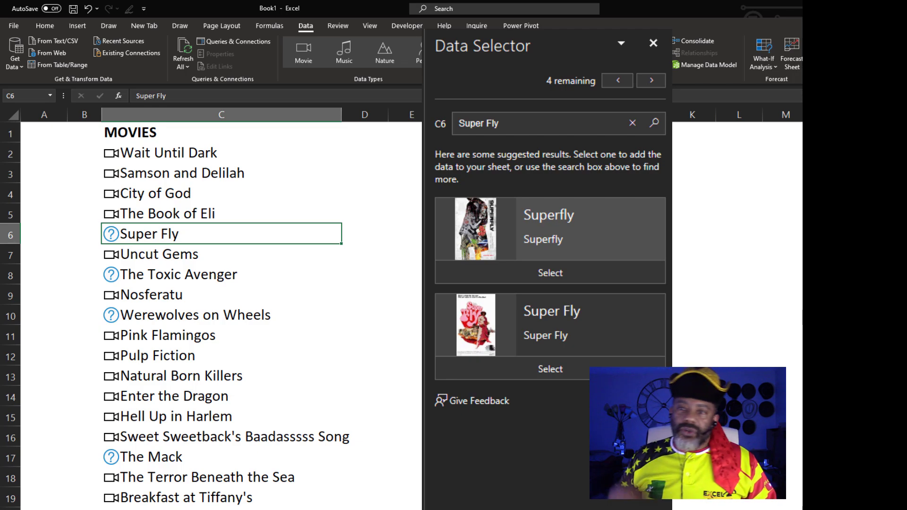
pyautogui.click(544, 369)
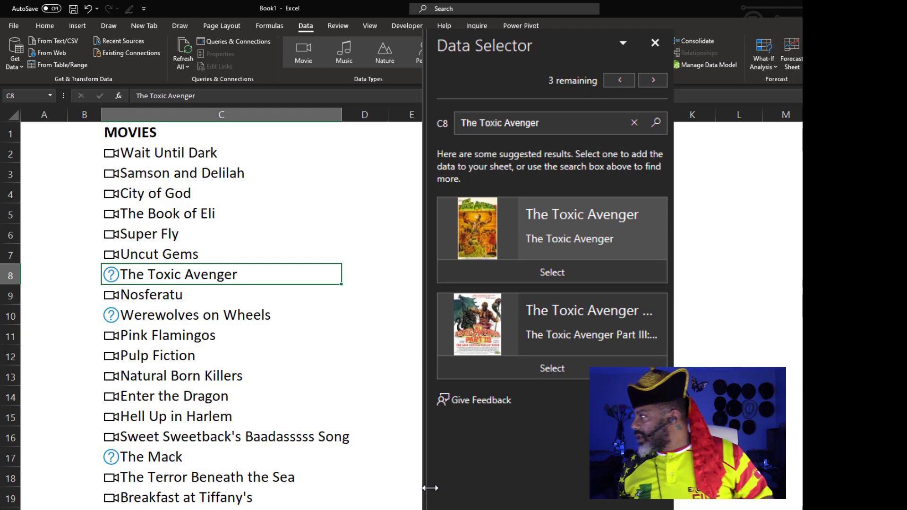
pyautogui.moveTo(426, 486); pyautogui.dragTo(482, 410)
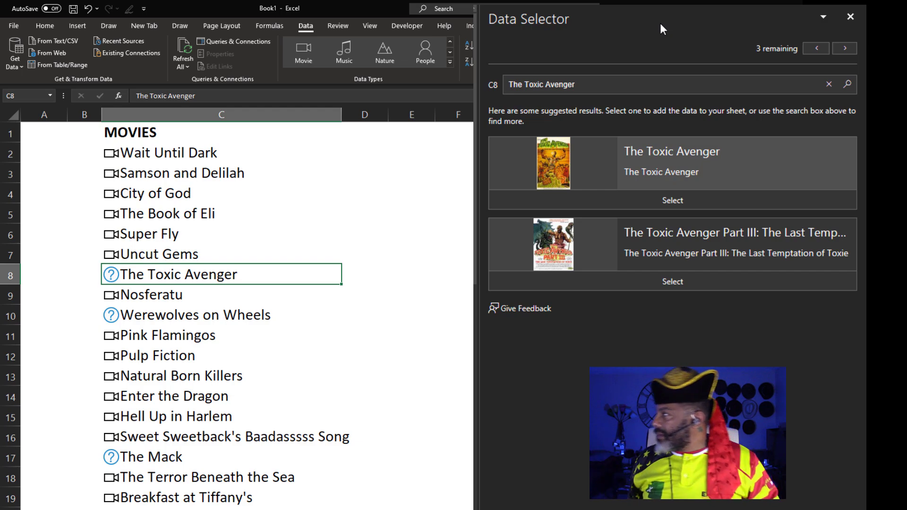
pyautogui.click(668, 200)
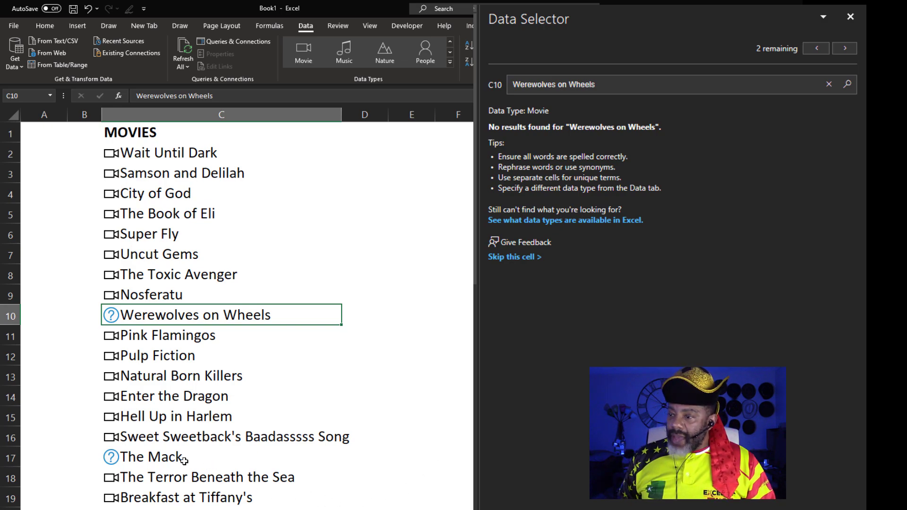
pyautogui.click(163, 458)
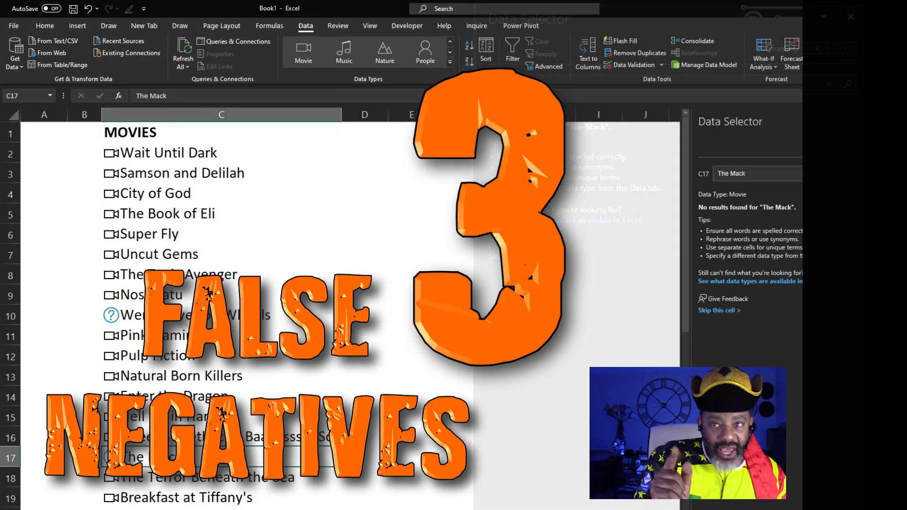
# Step: Enter Richard Pryor as a People data type and insert his notable film appearances
pyautogui.click(608, 164)
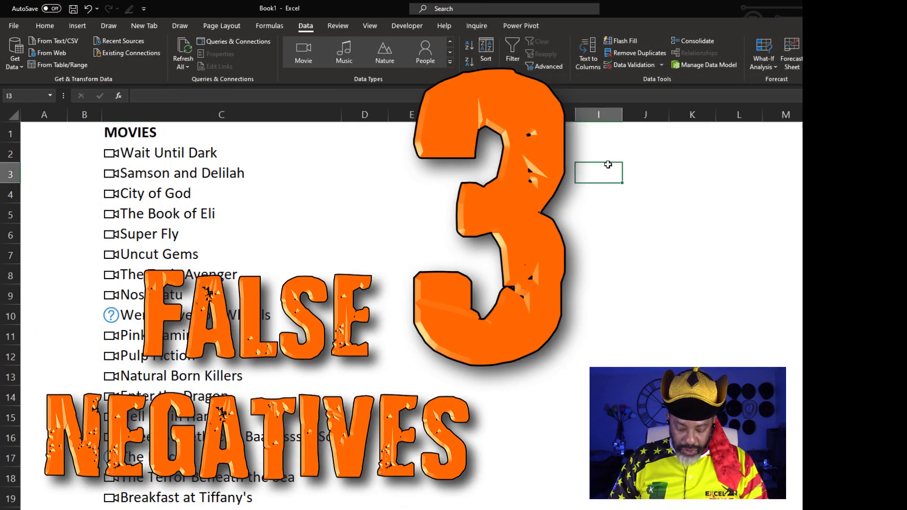
pyautogui.write('Richard Pr')
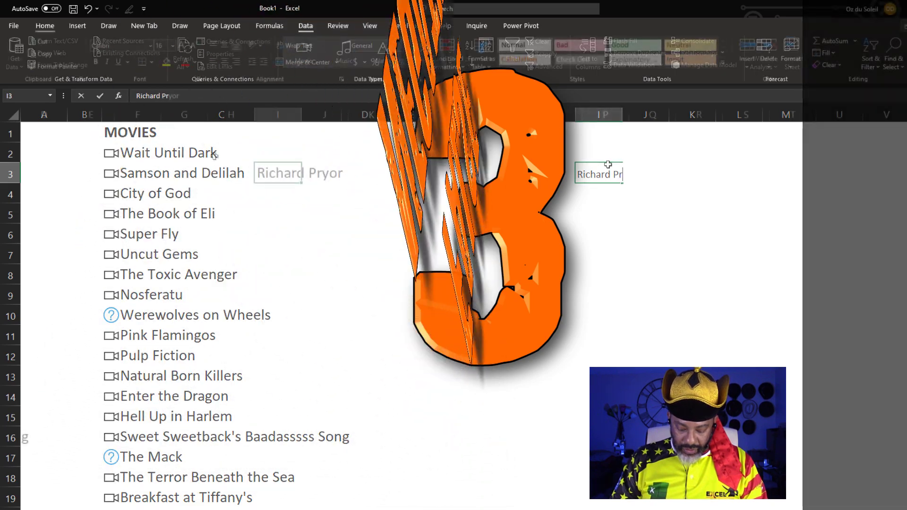
pyautogui.write('yor')
pyautogui.hotkey('ctrl', 'Return')
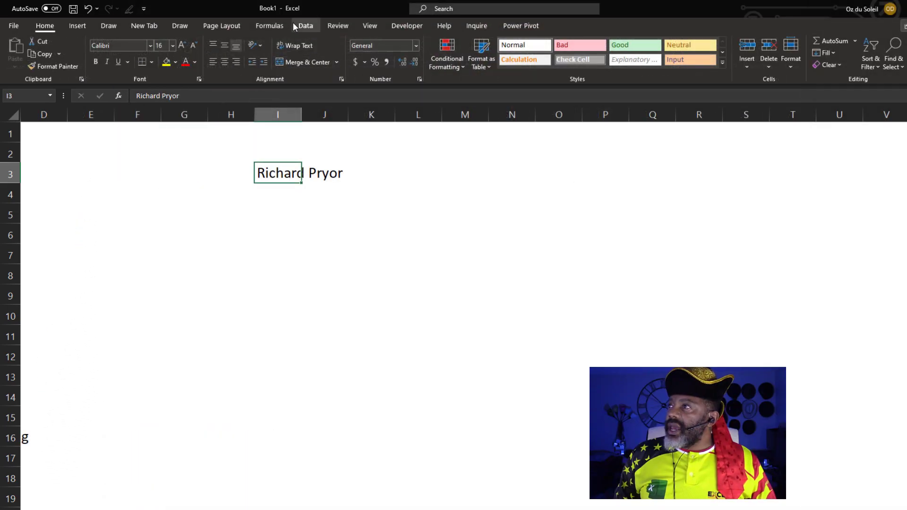
pyautogui.click(296, 26)
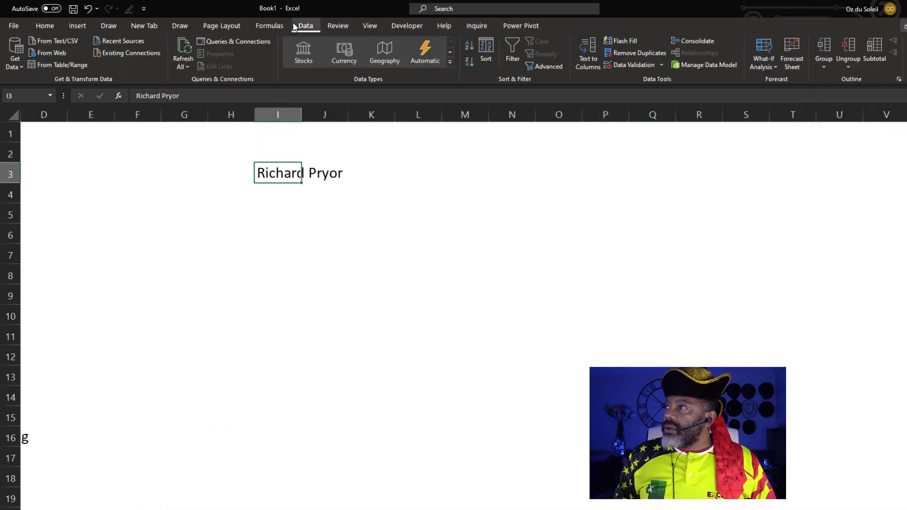
pyautogui.click(449, 60)
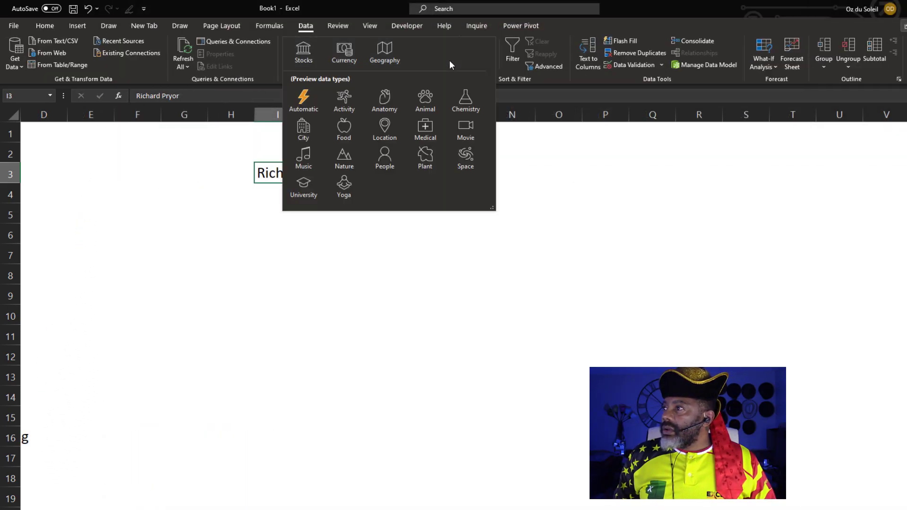
pyautogui.click(388, 169)
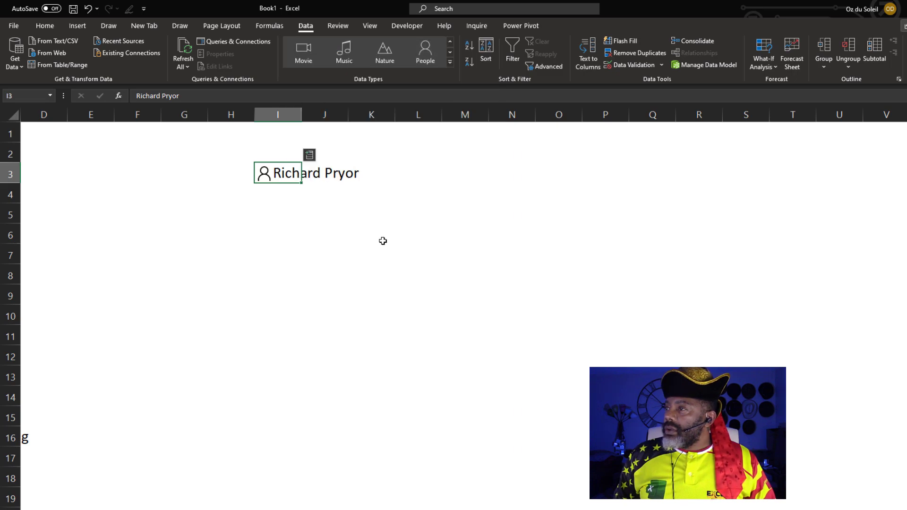
pyautogui.click(309, 156)
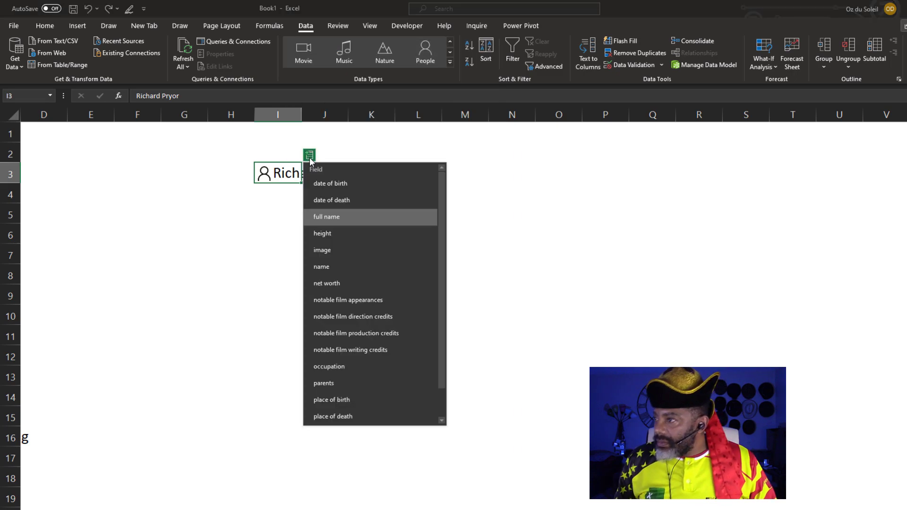
pyautogui.click(334, 300)
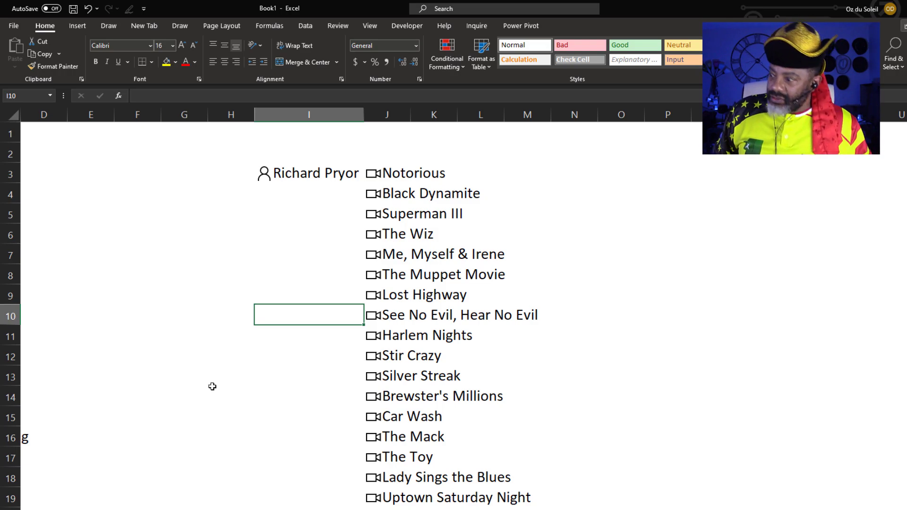
# Step: Insert the poster image for The Mack from the film appearances list
pyautogui.click(437, 437)
pyautogui.click(400, 437)
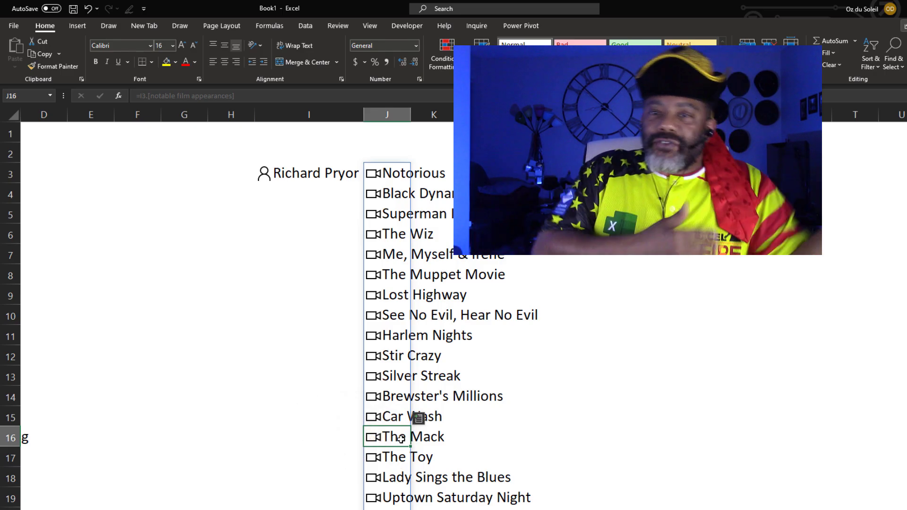
pyautogui.click(230, 316)
pyautogui.scroll(-1, 250, 298)
pyautogui.scroll(-2, 249, 298)
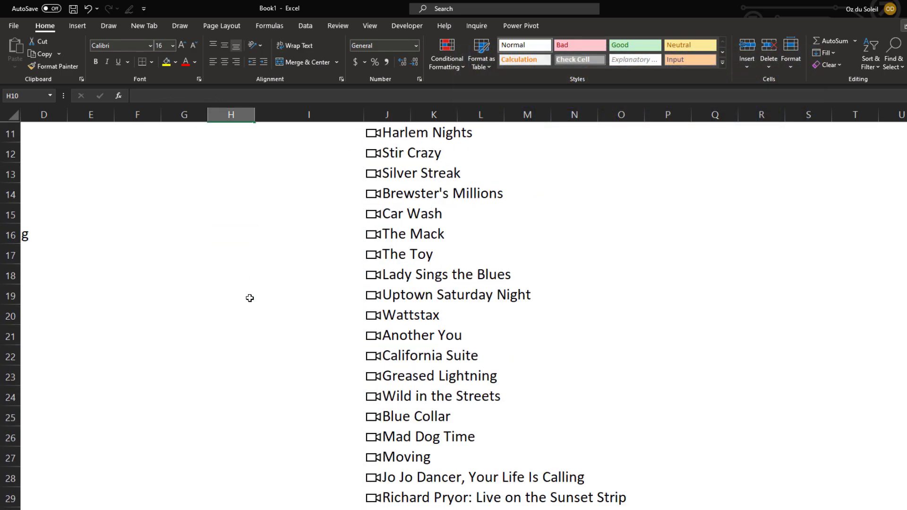
pyautogui.click(399, 234)
pyautogui.hotkey('ctrl', 'space')
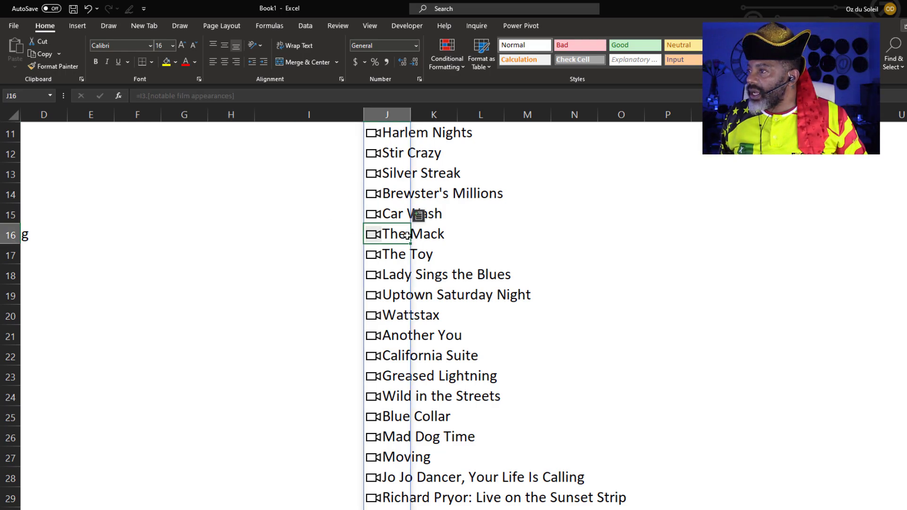
pyautogui.click(418, 215)
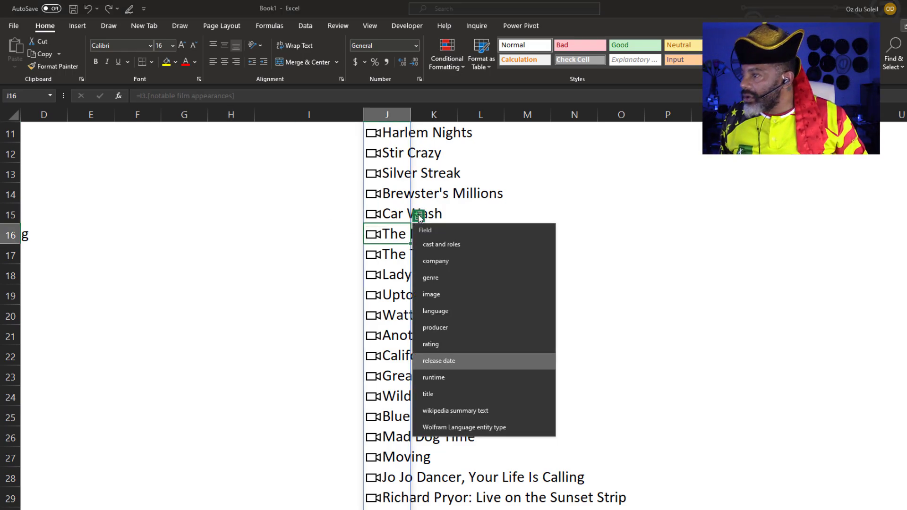
pyautogui.click(425, 294)
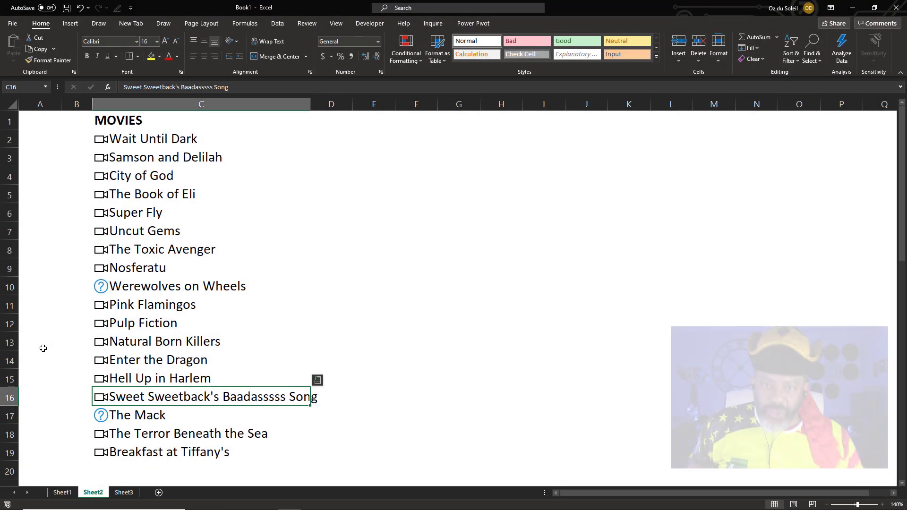
# Step: Insert each movie's genre into column D, autofit it, and inspect the genre formula in D4
pyautogui.moveTo(169, 137); pyautogui.dragTo(188, 444)
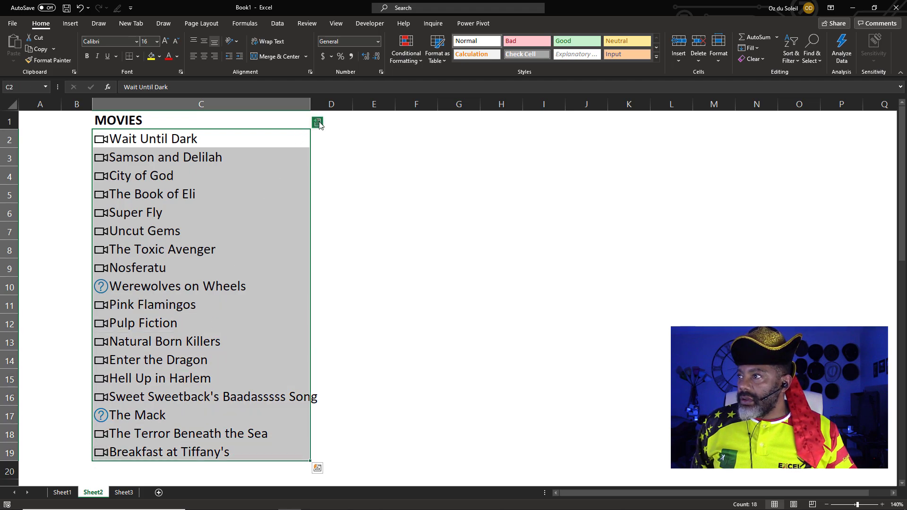
pyautogui.click(317, 122)
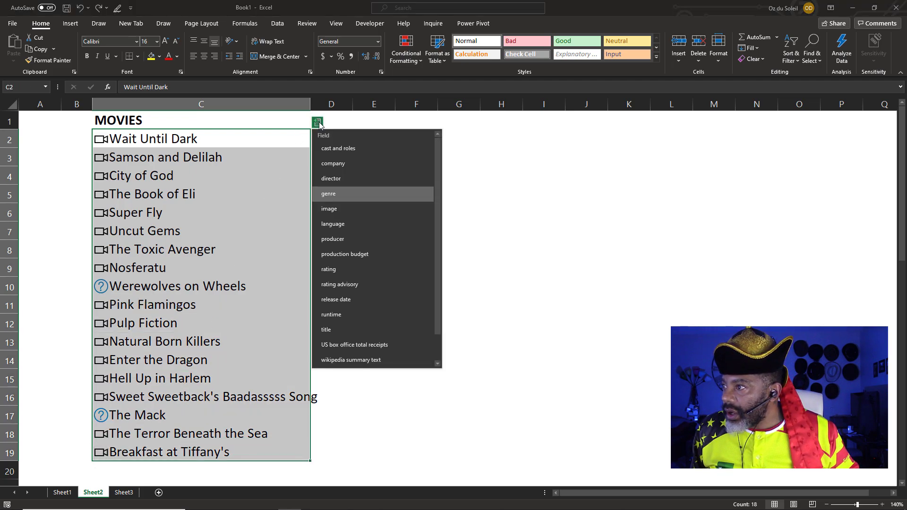
pyautogui.click(328, 195)
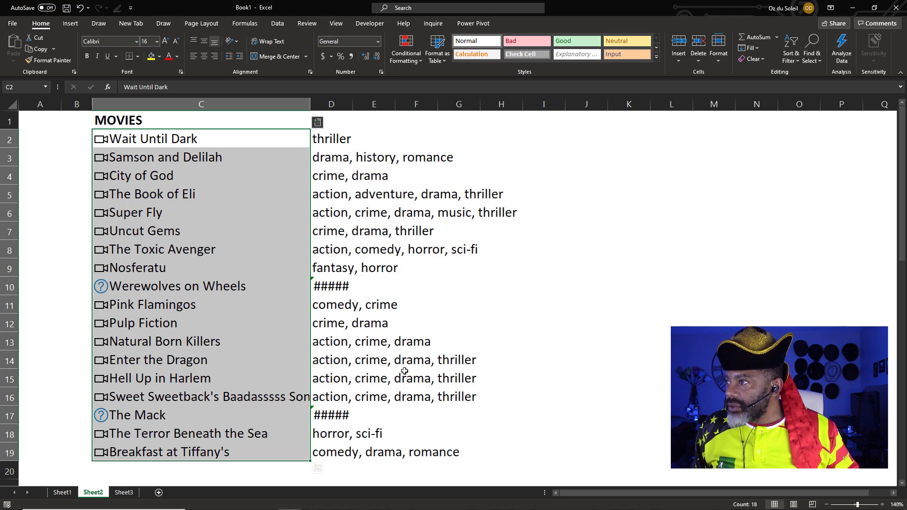
pyautogui.doubleClick(353, 107)
pyautogui.click(400, 193)
pyautogui.click(373, 176)
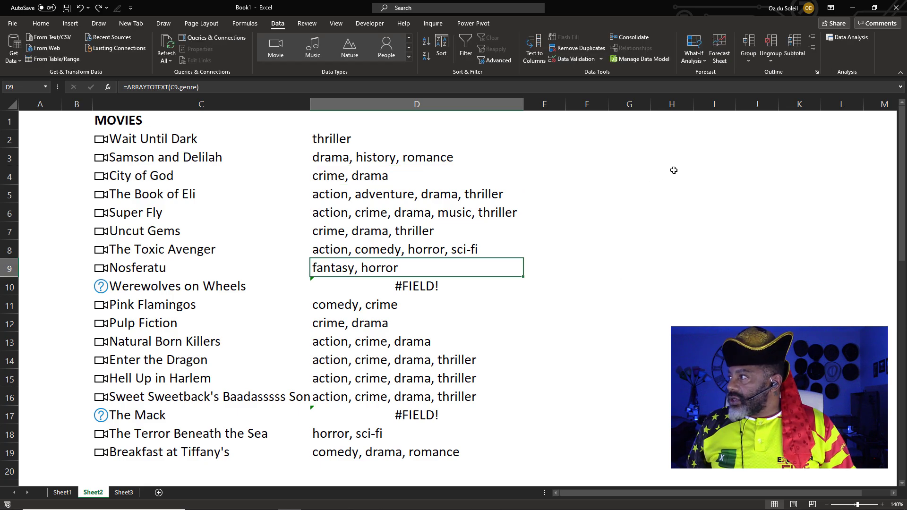
# Step: Enter Enter the Dragon in H3, autofit column H, and convert it to a linked movie
pyautogui.click(664, 154)
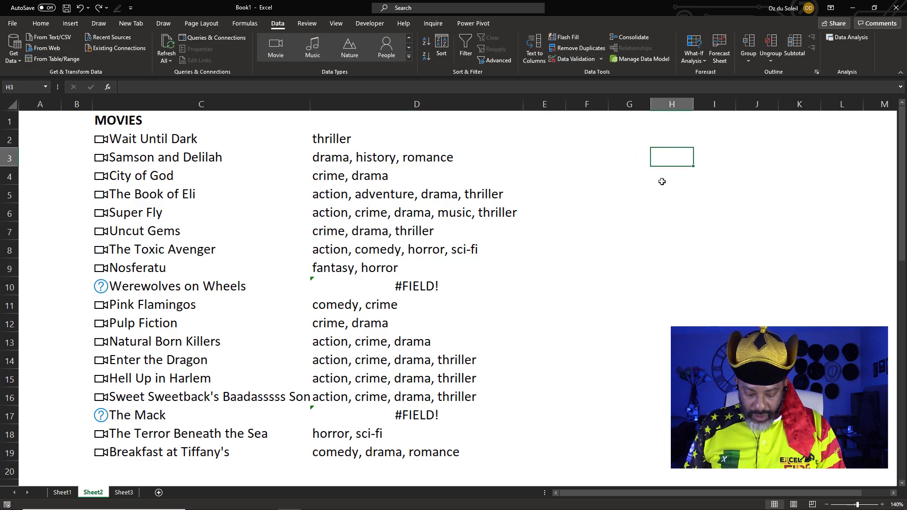
pyautogui.write('Enter the Drago')
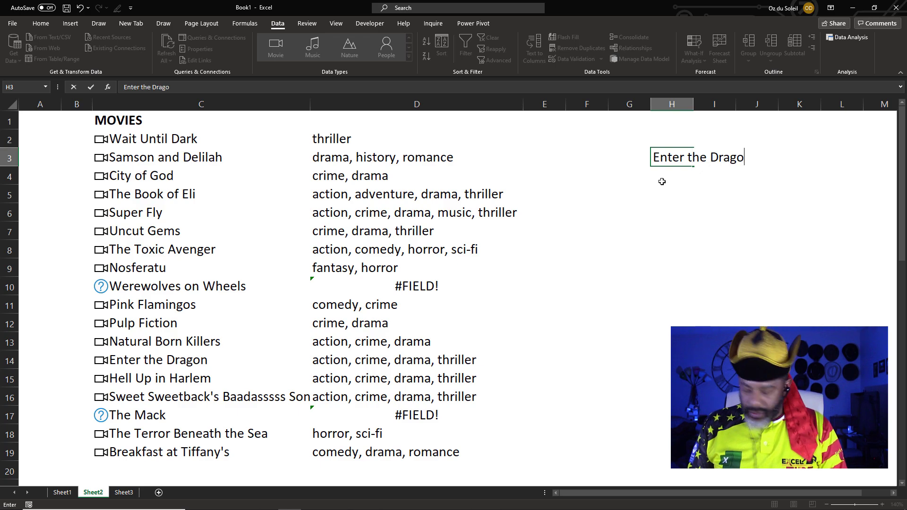
pyautogui.write('n')
pyautogui.press('Return')
pyautogui.moveTo(694, 104); pyautogui.dragTo(694, 103)
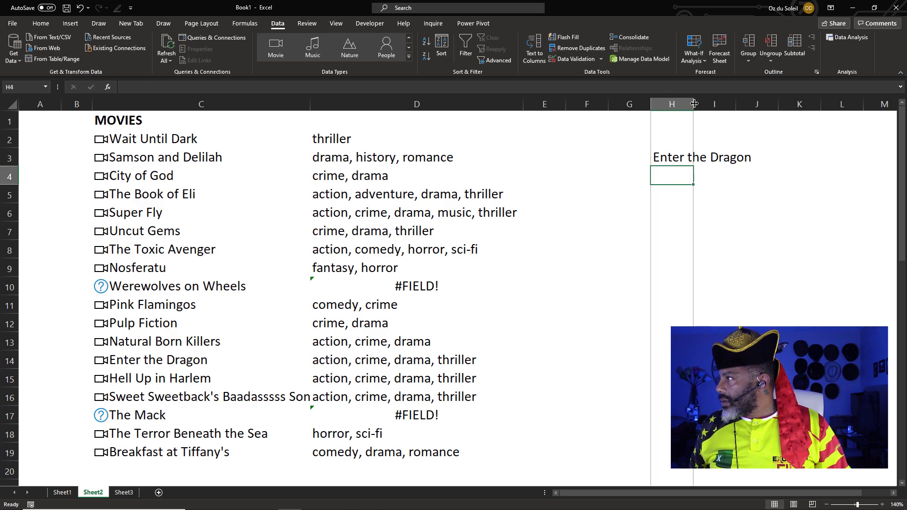
pyautogui.doubleClick(694, 104)
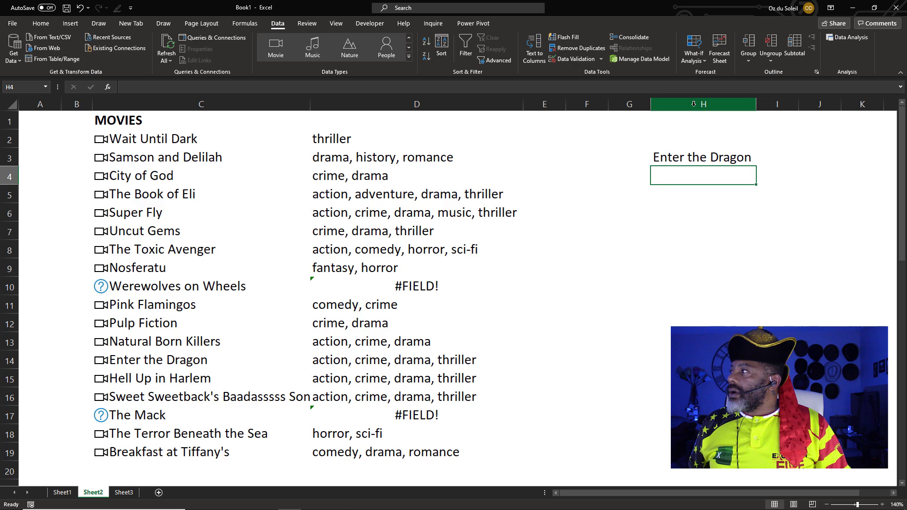
pyautogui.click(702, 156)
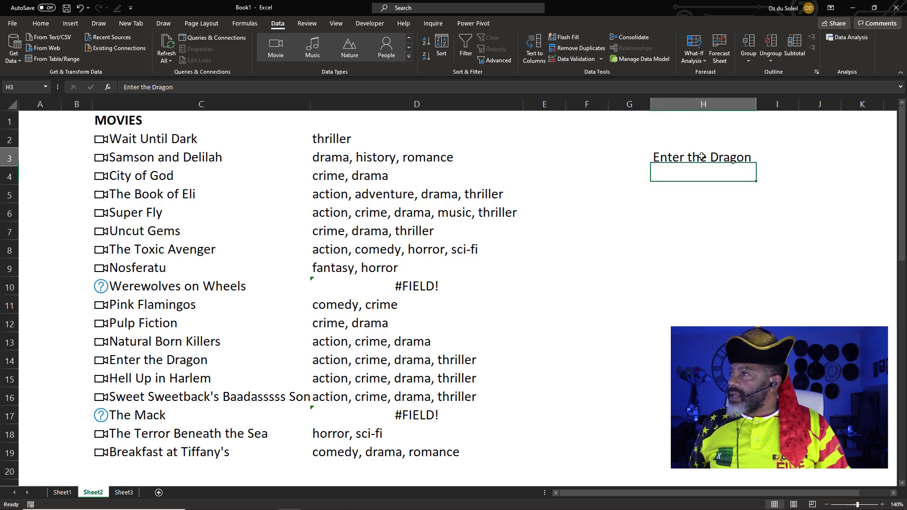
pyautogui.click(270, 49)
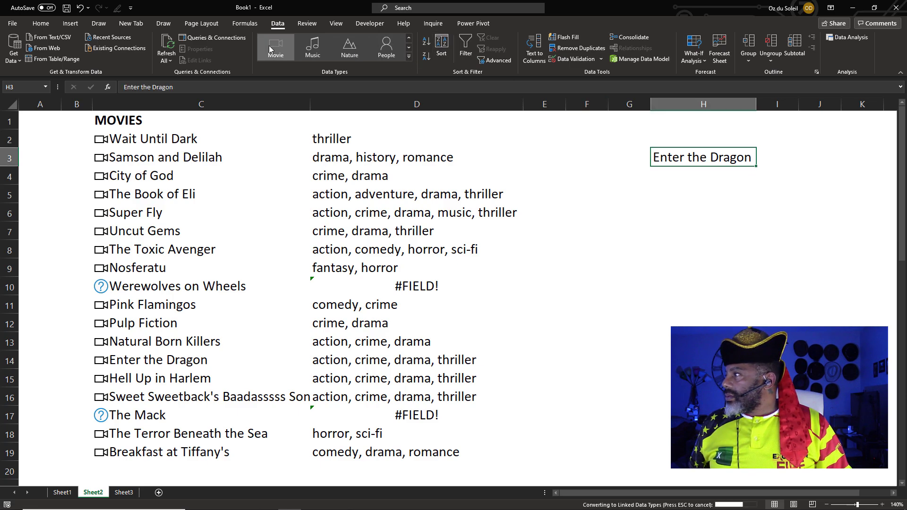
pyautogui.click(894, 494)
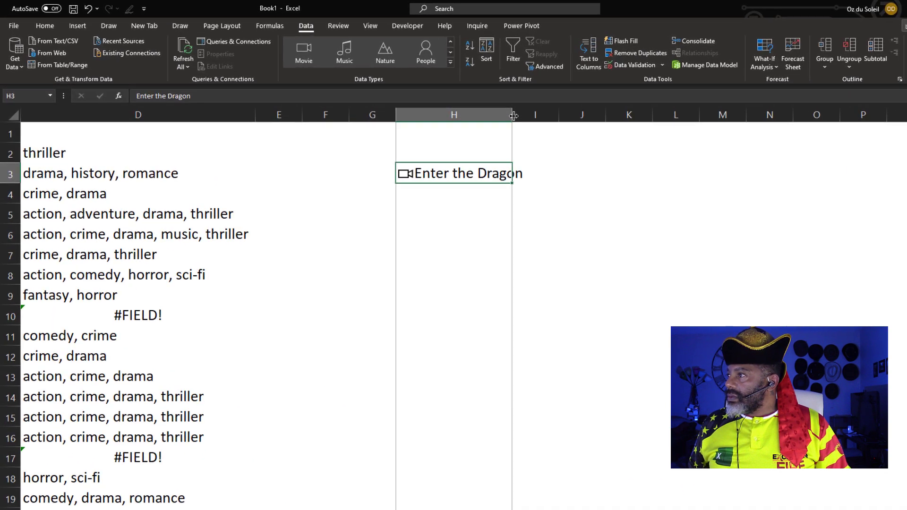
pyautogui.doubleClick(501, 113)
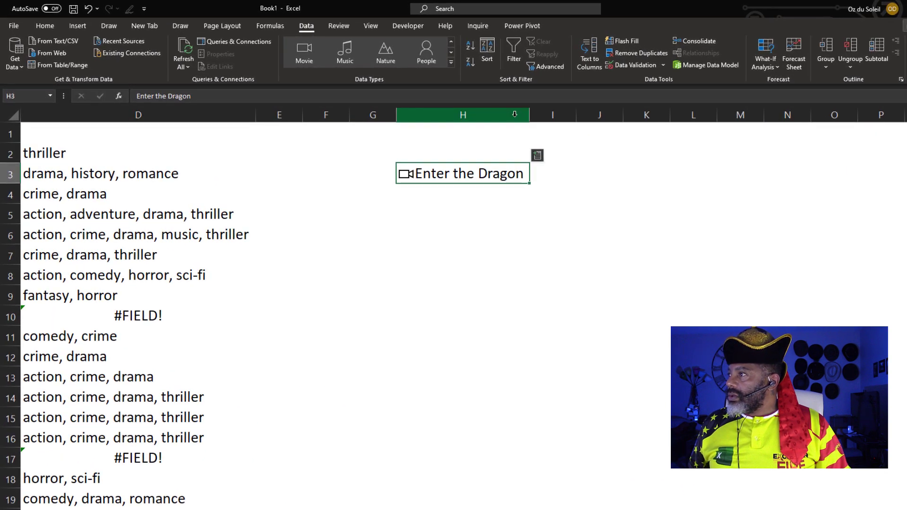
# Step: Insert Enter the Dragon's genre field and wrap the formula in TRANSPOSE
pyautogui.click(537, 156)
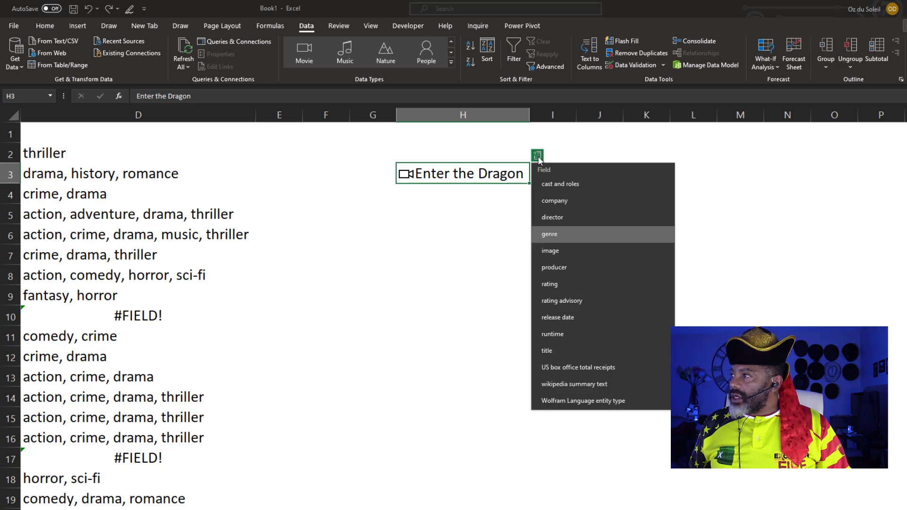
pyautogui.click(552, 234)
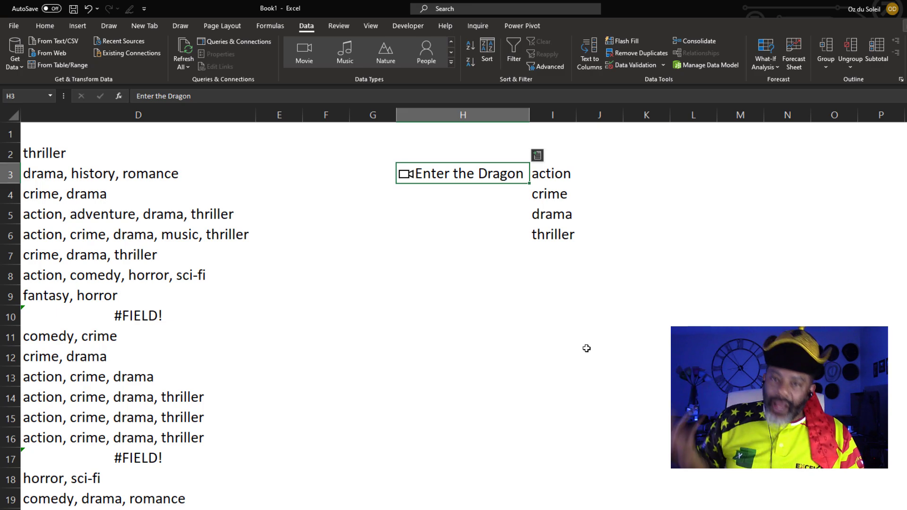
pyautogui.click(540, 236)
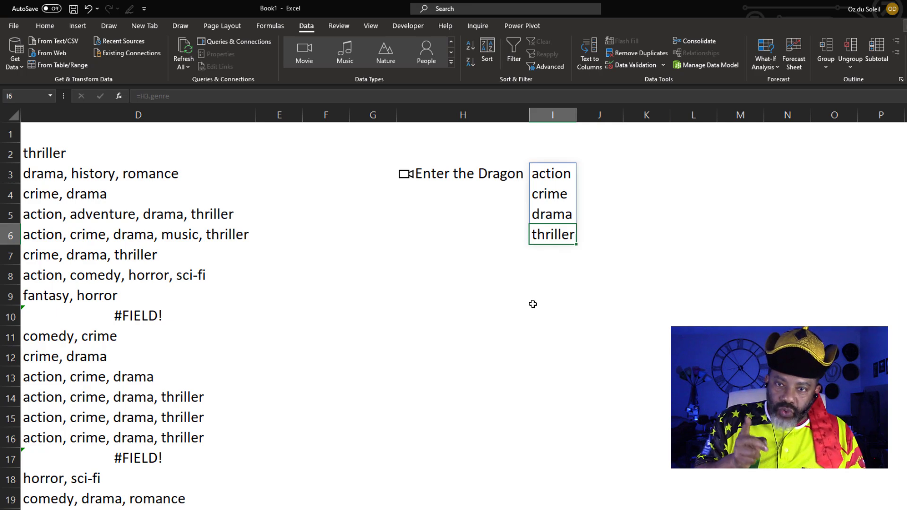
pyautogui.press('F2')
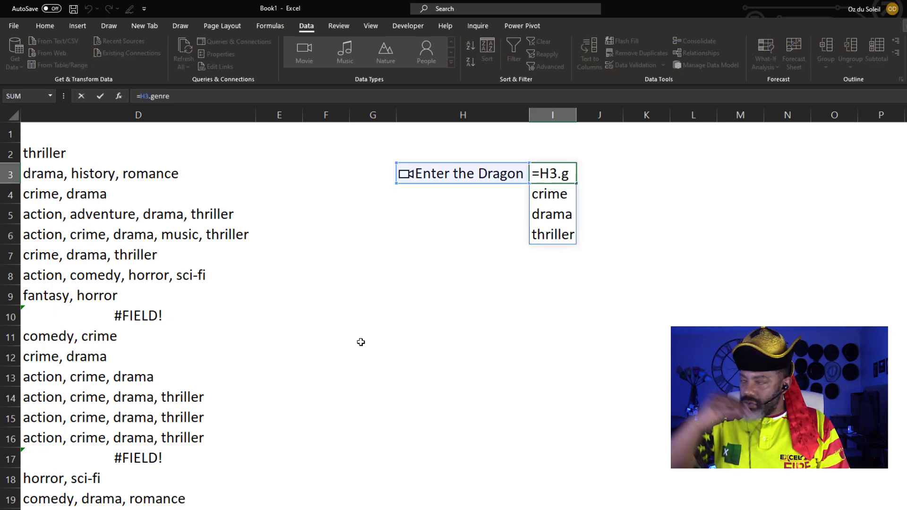
pyautogui.write('tr')
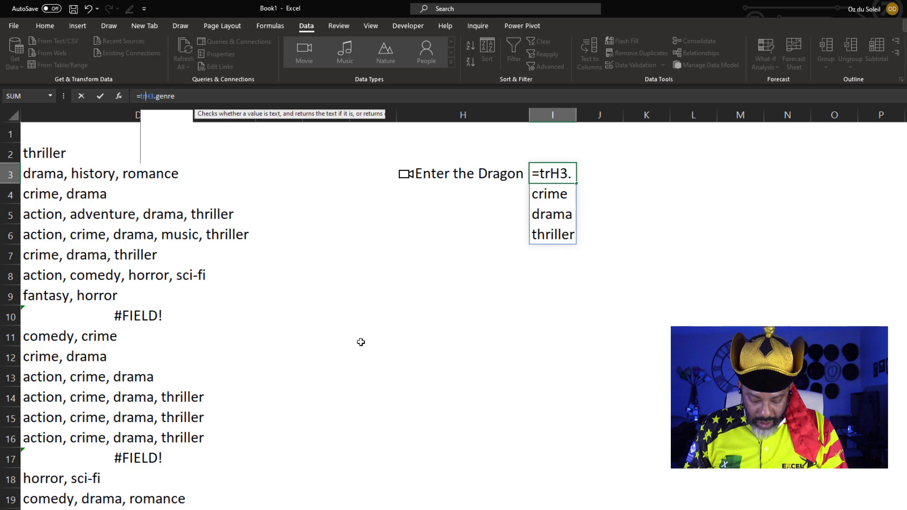
pyautogui.write('anspose')
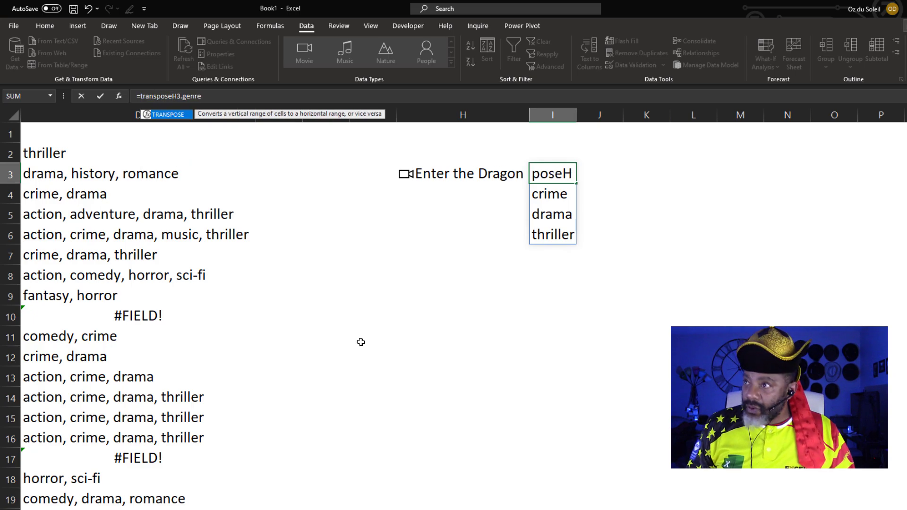
pyautogui.write('(')
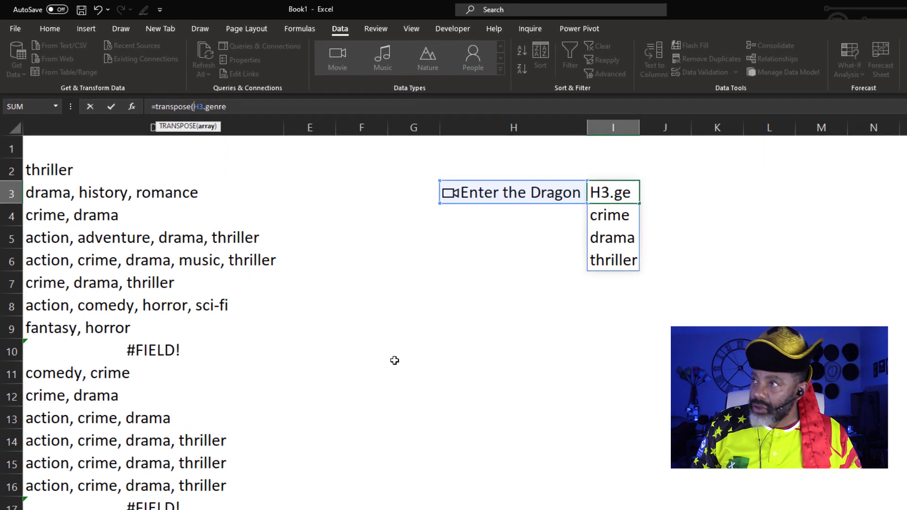
pyautogui.press('End')
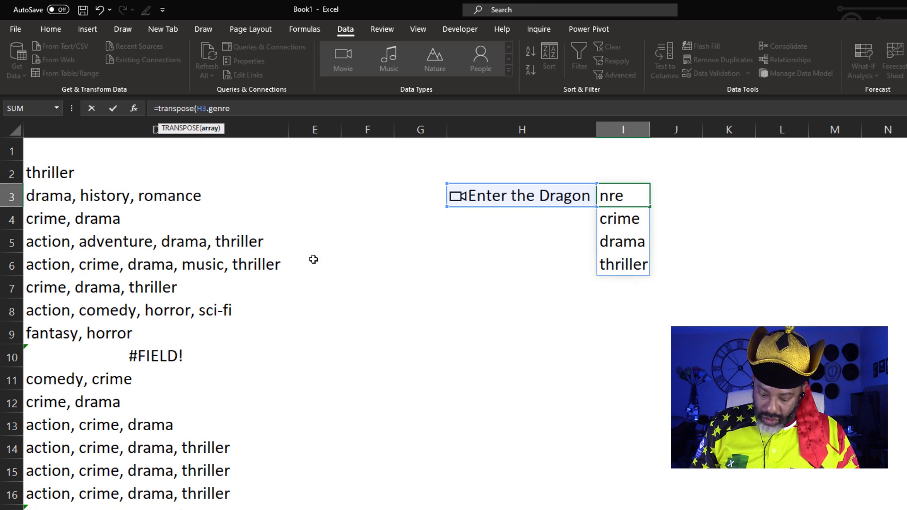
pyautogui.write(')')
pyautogui.press('Return')
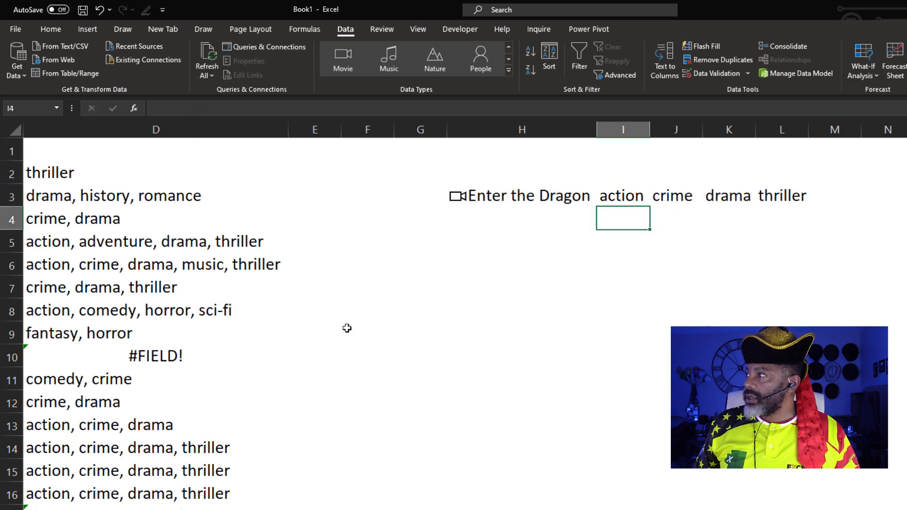
pyautogui.press('Up')
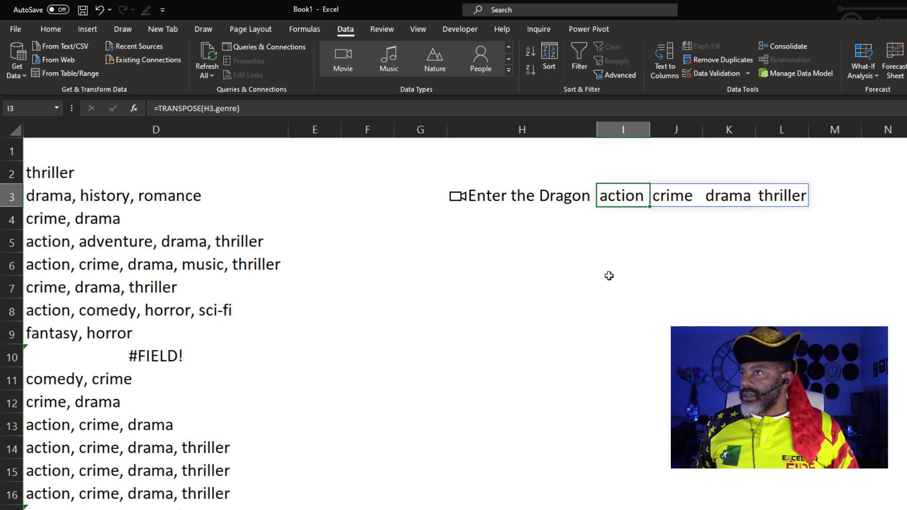
# Step: Undo the transpose, enter TEXTJOIN(" | ",,H3.genre) in I3, and autofit column I
pyautogui.click(99, 10)
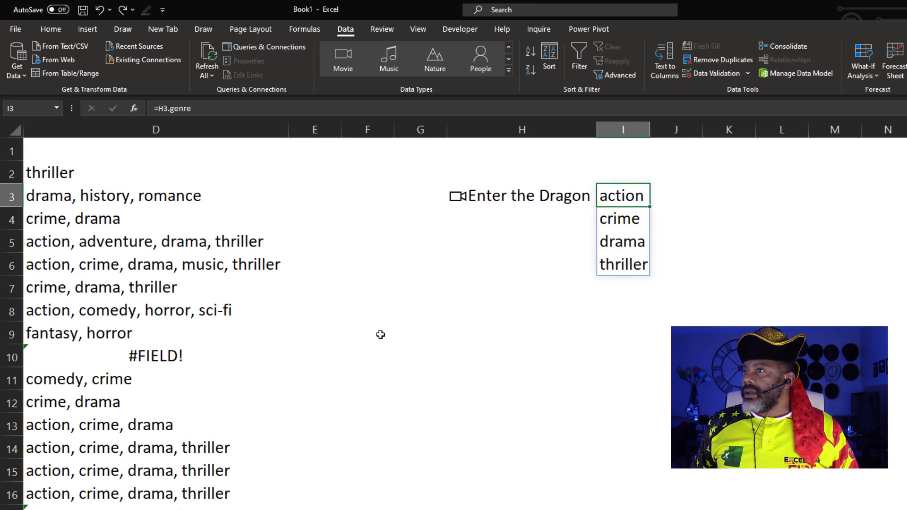
pyautogui.click(159, 111)
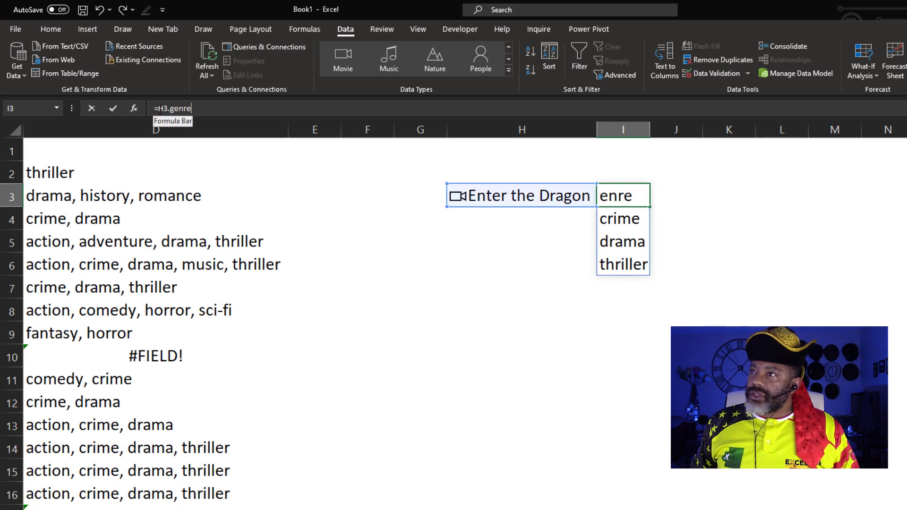
pyautogui.write('tex')
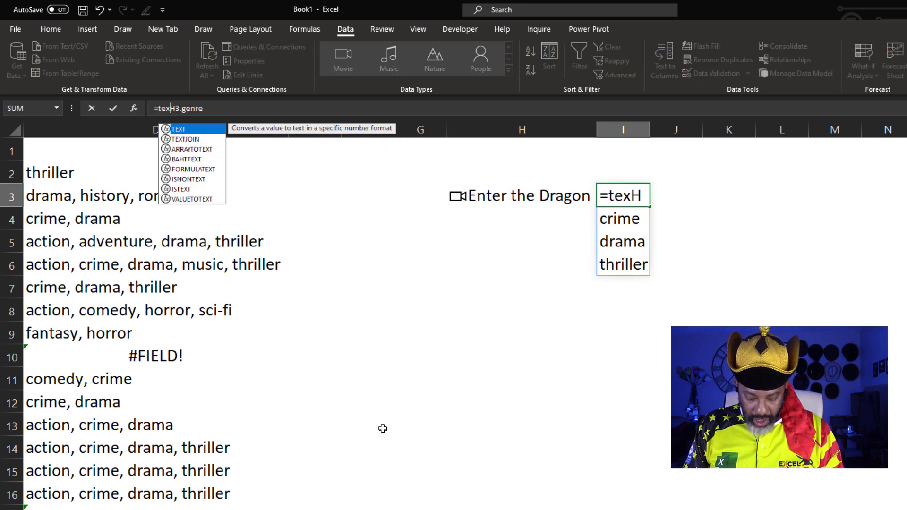
pyautogui.write('t')
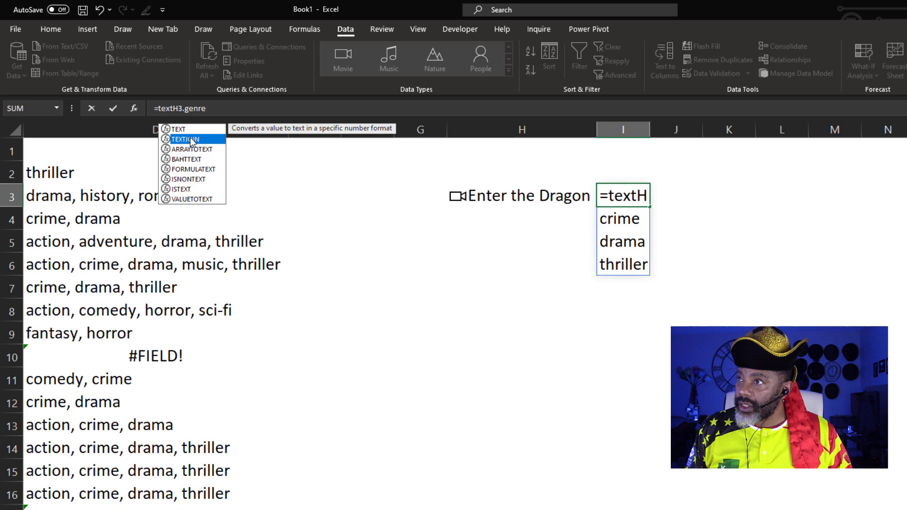
pyautogui.doubleClick(195, 139)
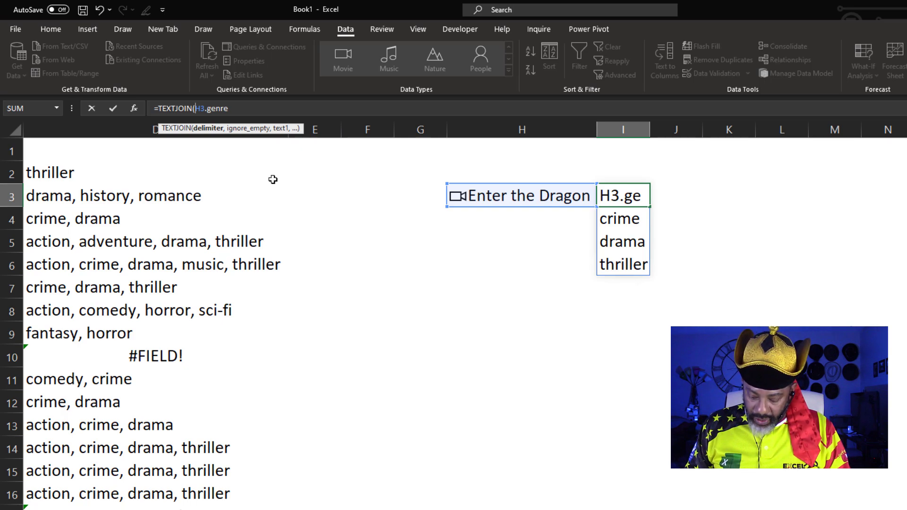
pyautogui.write('"')
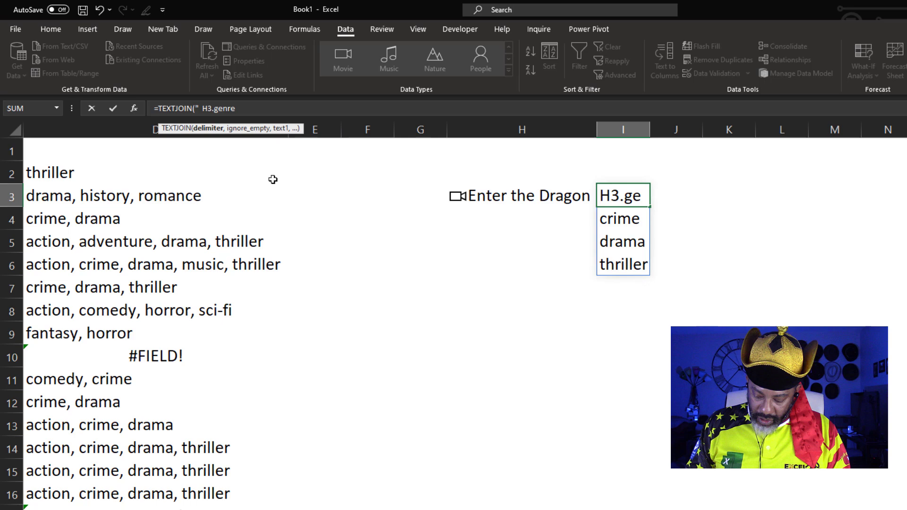
pyautogui.write(' |')
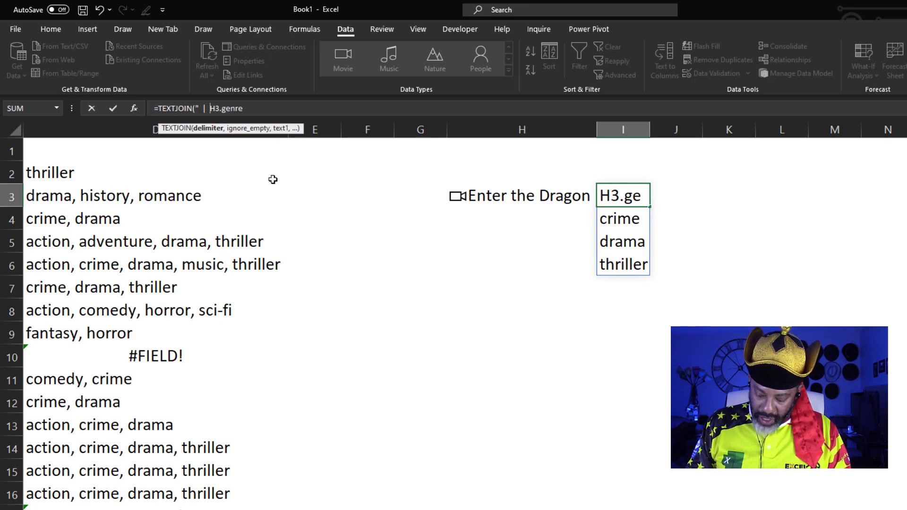
pyautogui.write(' "')
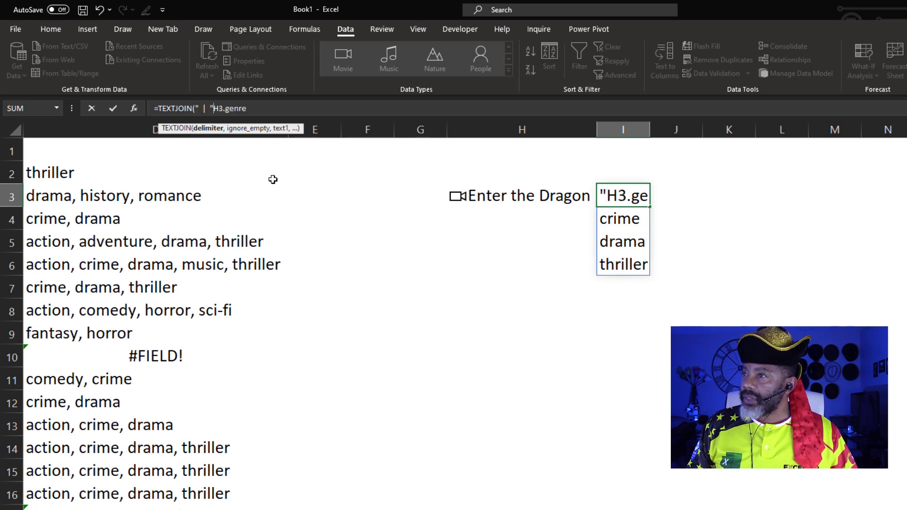
pyautogui.write(',')
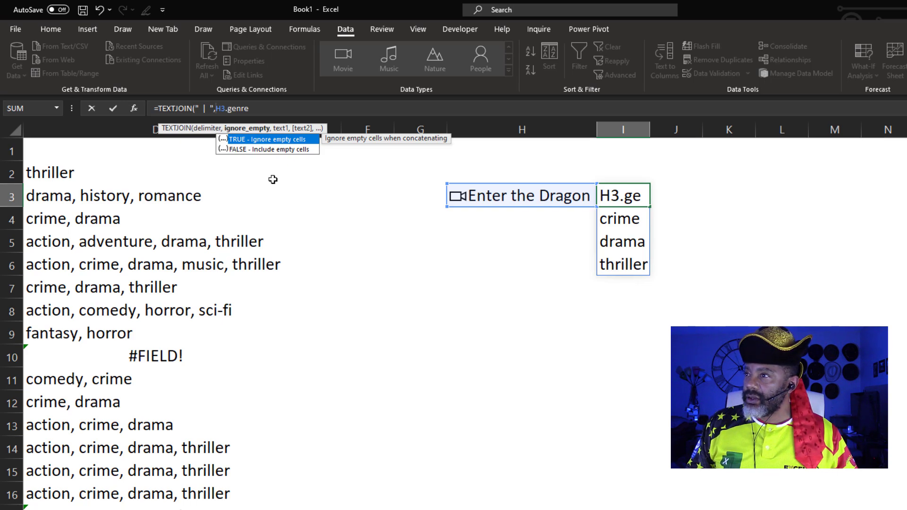
pyautogui.write(',')
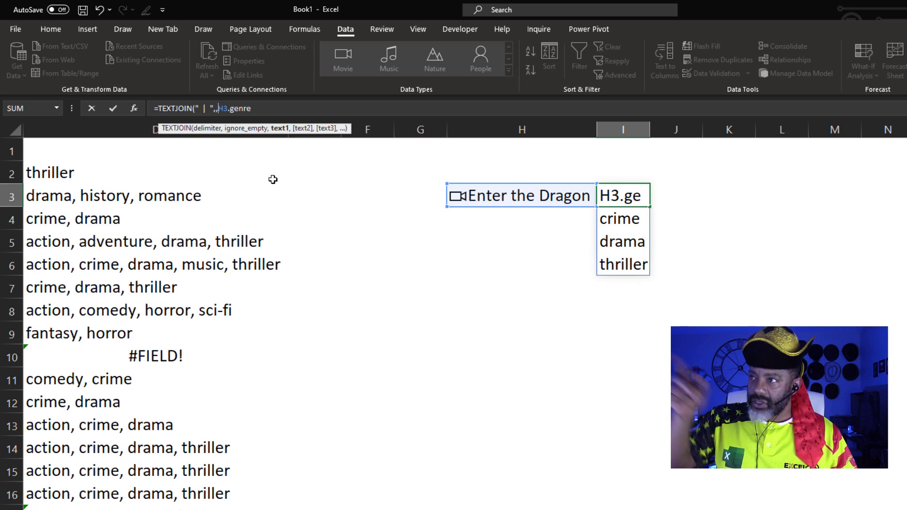
pyautogui.click(279, 107)
pyautogui.write(')')
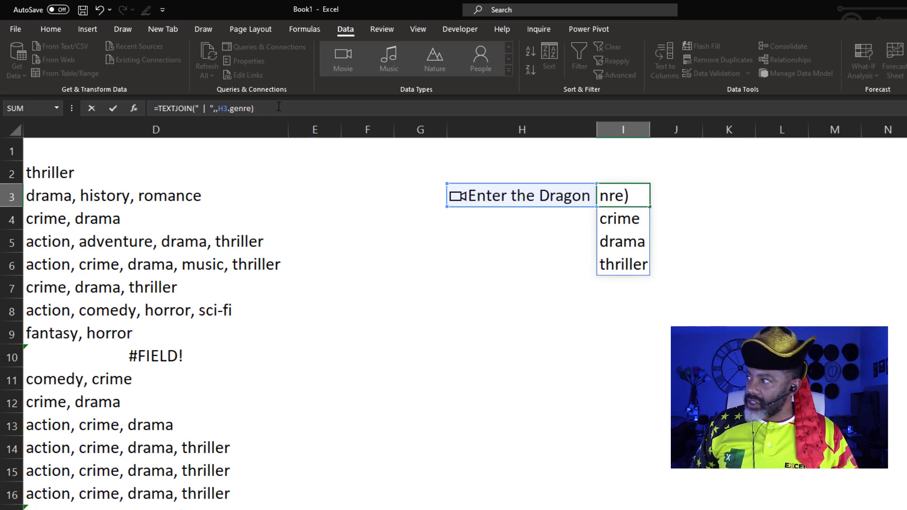
pyautogui.press('Return')
pyautogui.press('Up')
pyautogui.hotkey('alt', 'h')
pyautogui.press('o')
pyautogui.press('i')
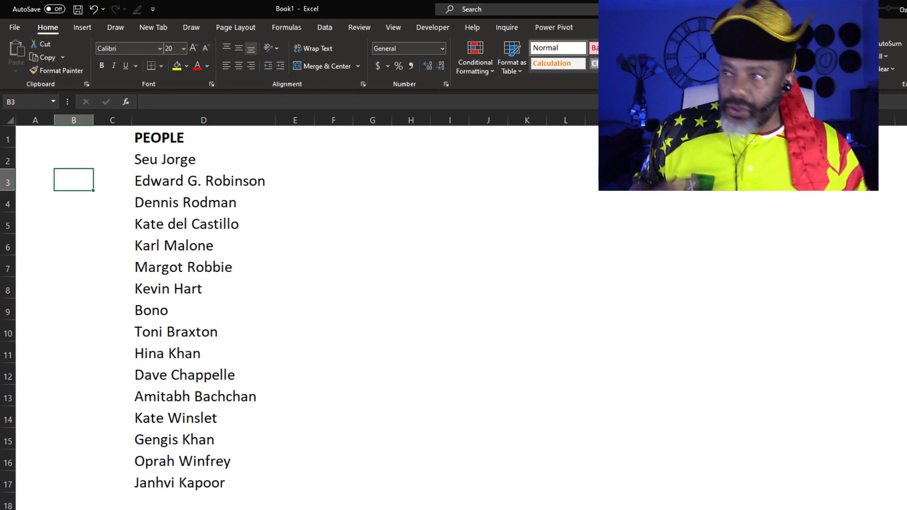
# Step: Convert names D2:D17 to People data types and choose the correct Kevin Hart match
pyautogui.moveTo(180, 159); pyautogui.dragTo(167, 472)
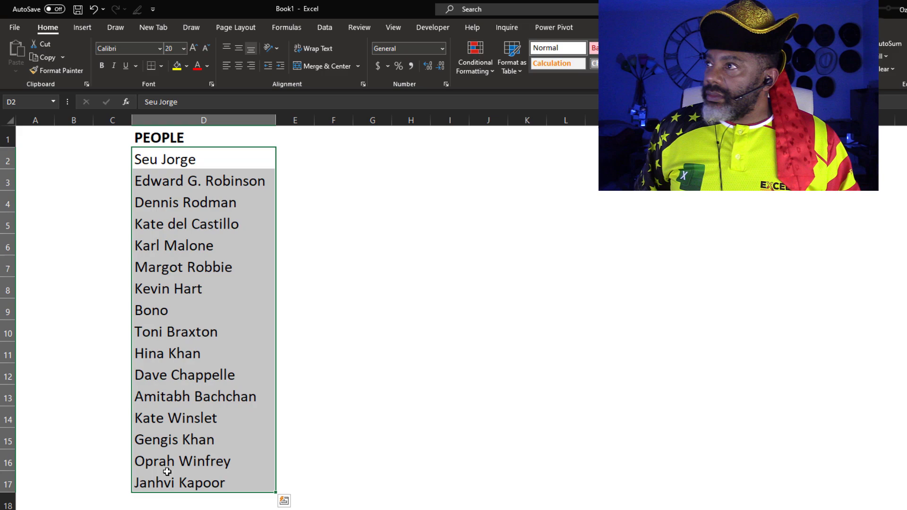
pyautogui.click(325, 27)
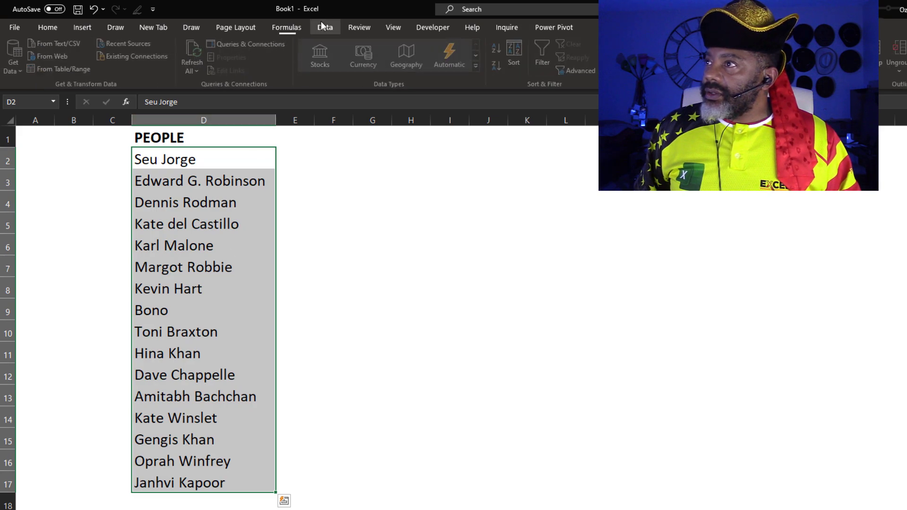
pyautogui.click(477, 66)
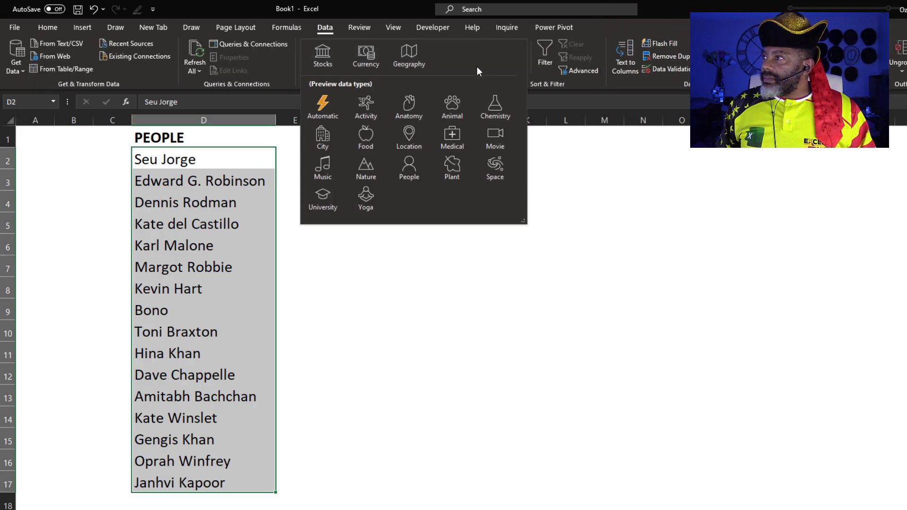
pyautogui.click(415, 170)
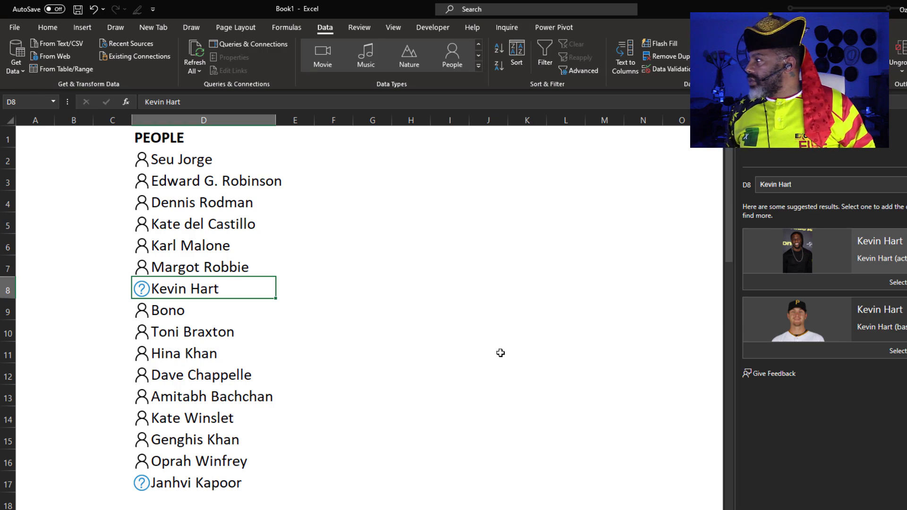
pyautogui.click(890, 283)
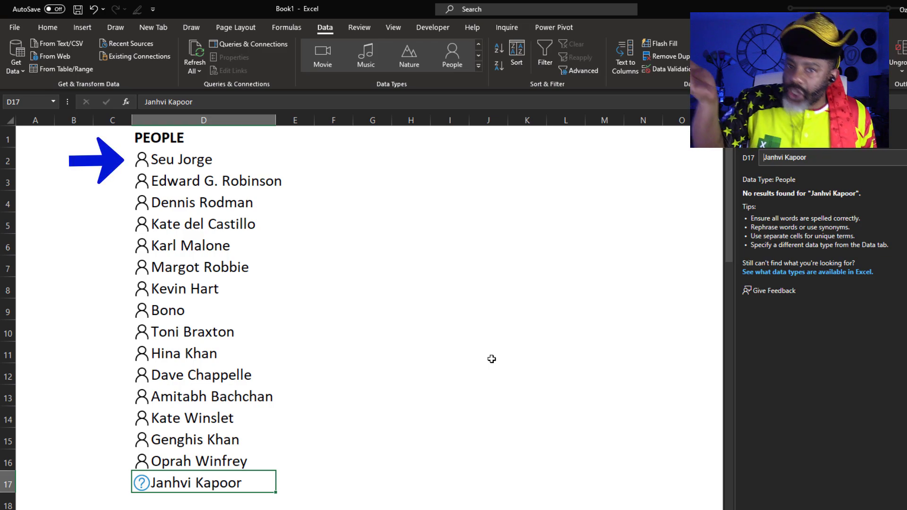
# Step: Select Dennis Rodman in D4 and open his Insert Data field list
pyautogui.click(202, 203)
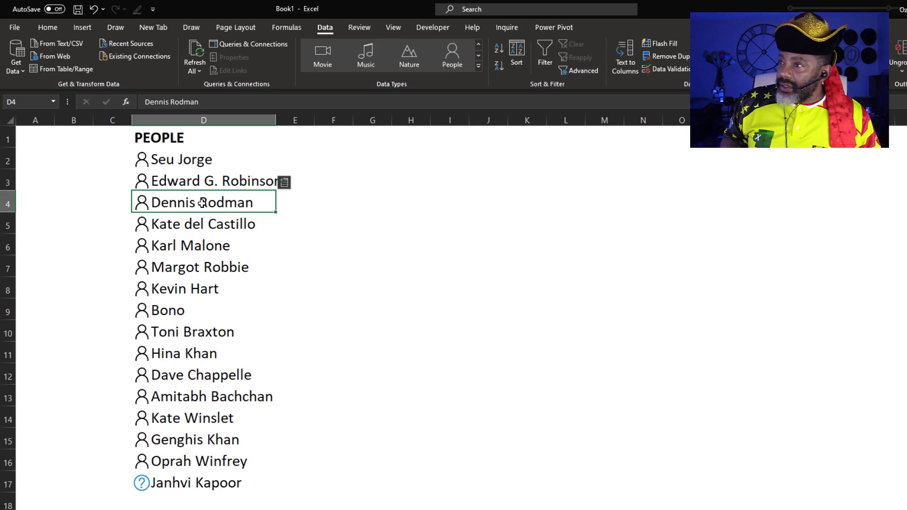
pyautogui.click(283, 183)
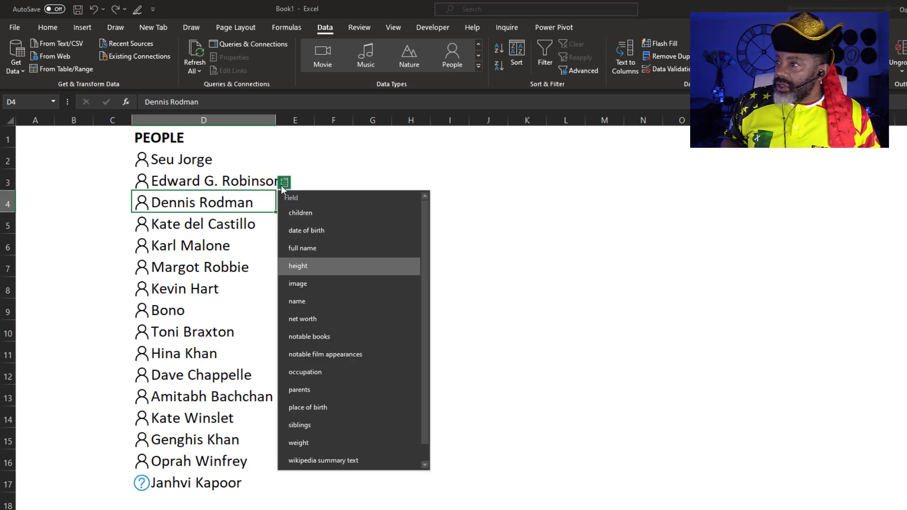
pyautogui.scroll(-1, 406, 388)
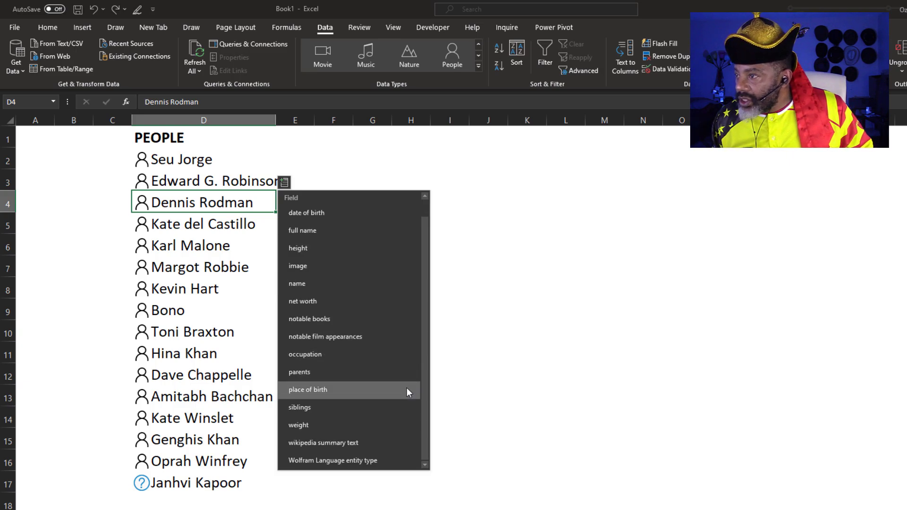
pyautogui.scroll(1, 406, 387)
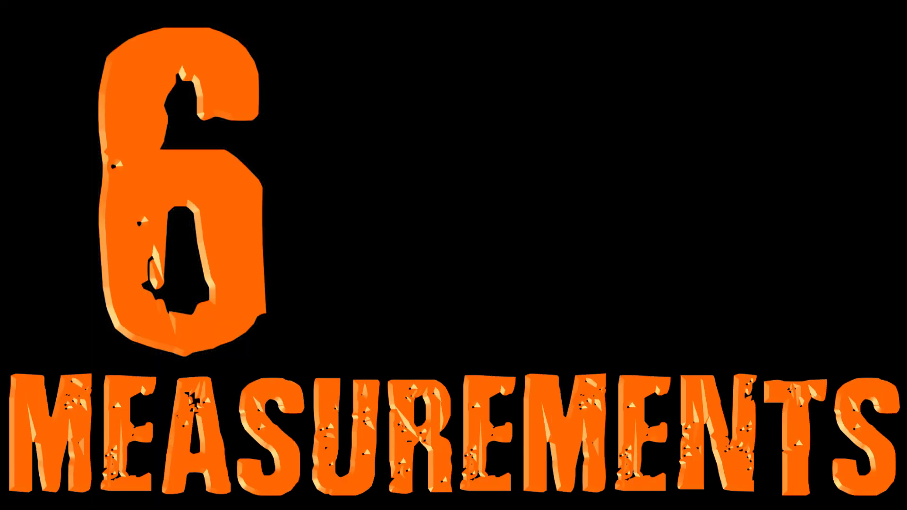
# Step: Insert the height field for D2:D17 into column E and widen it
pyautogui.moveTo(177, 160); pyautogui.dragTo(199, 481)
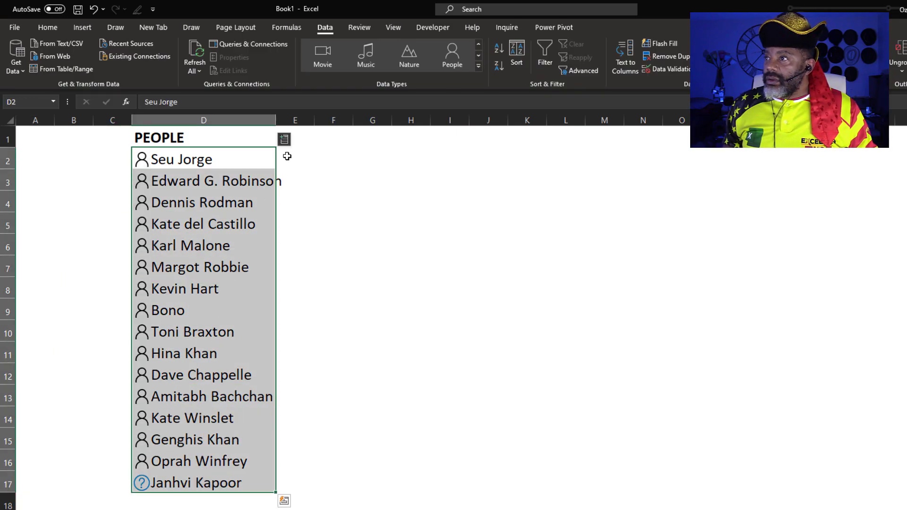
pyautogui.click(284, 140)
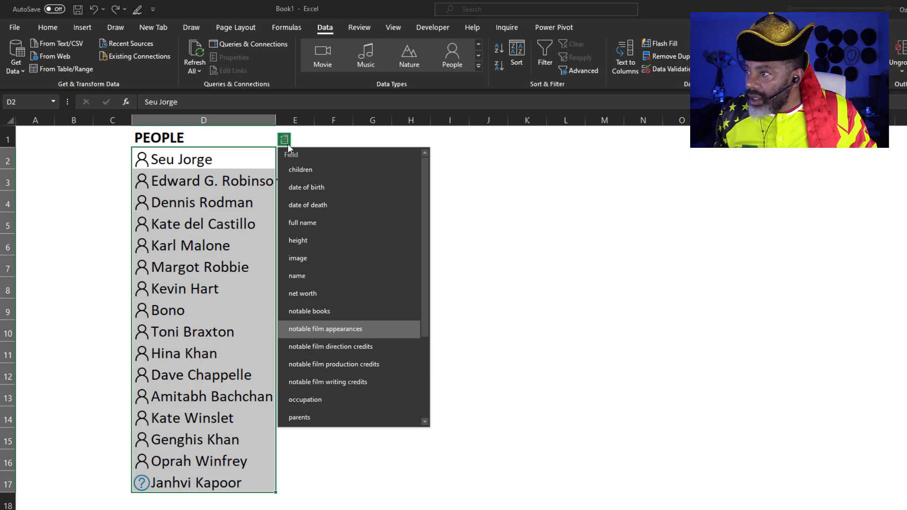
pyautogui.click(297, 242)
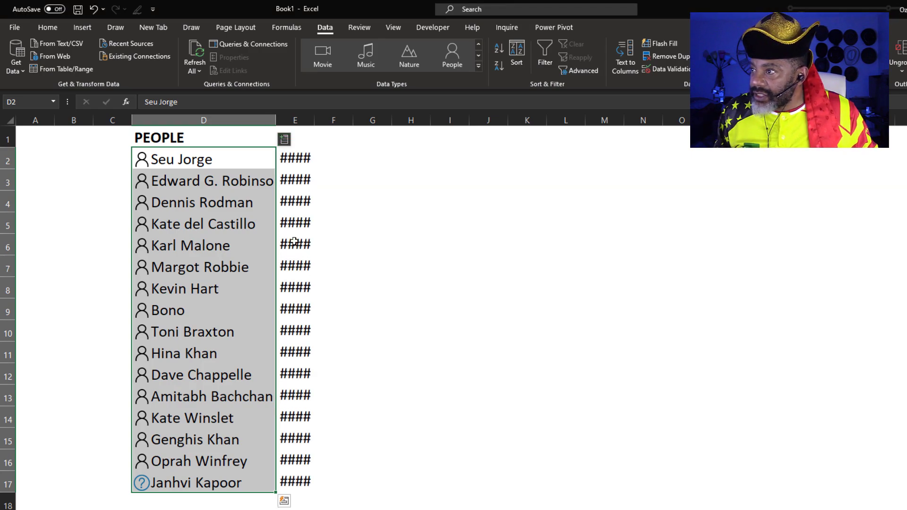
pyautogui.click(473, 374)
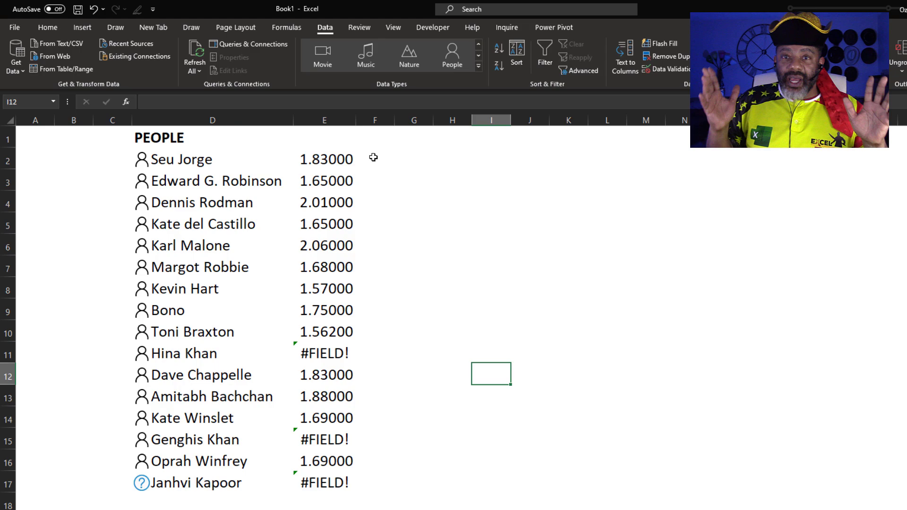
# Step: Enter =CONVERT(E2,"m","ft") in F2 and fill it down column F
pyautogui.click(330, 159)
pyautogui.click(365, 158)
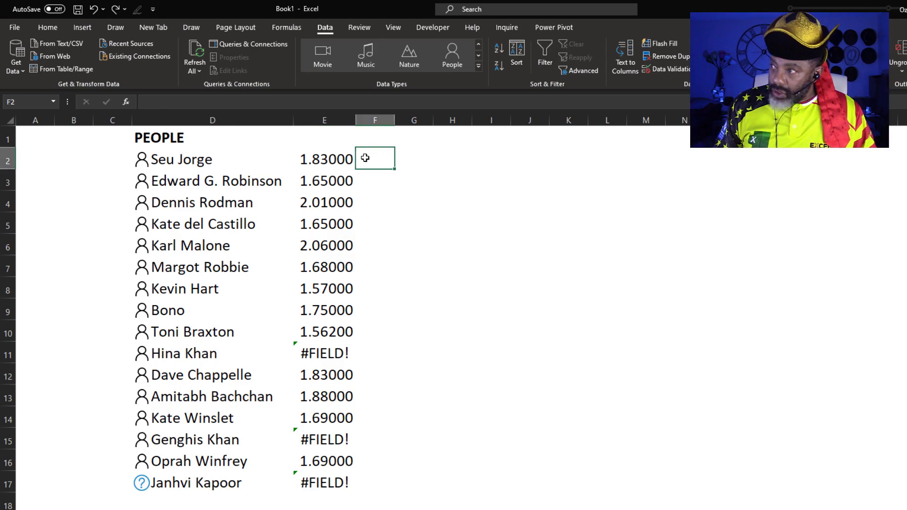
pyautogui.write('=conve')
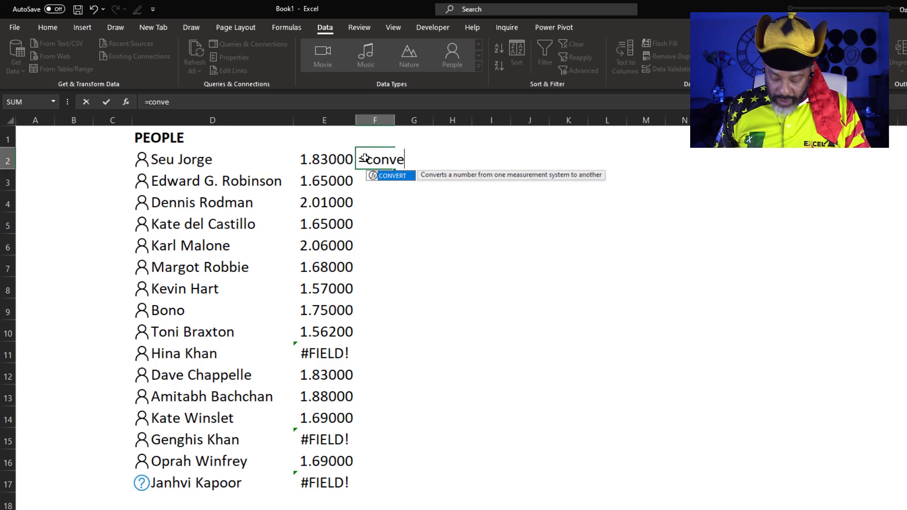
pyautogui.doubleClick(388, 177)
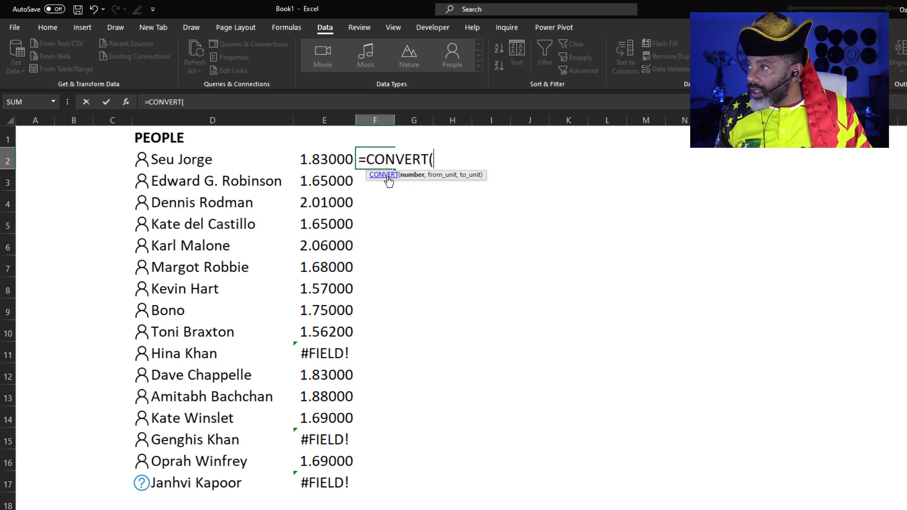
pyautogui.click(305, 159)
pyautogui.write(',')
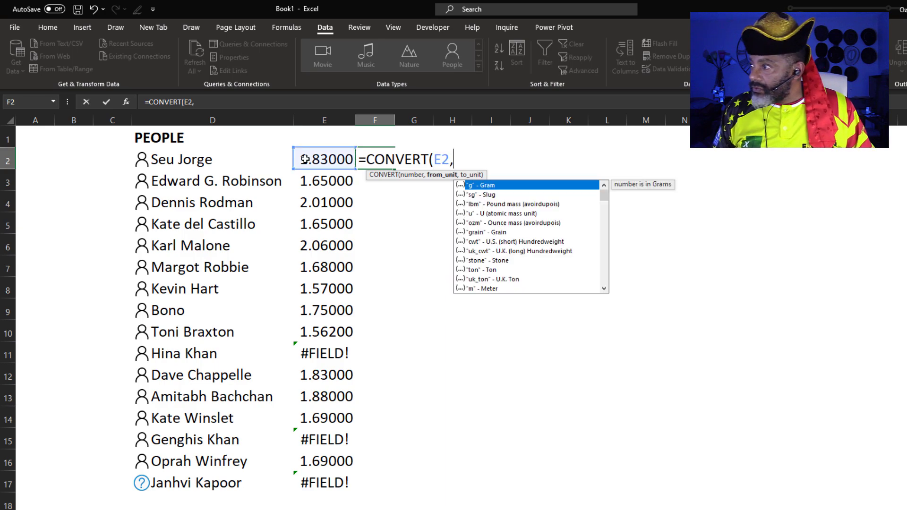
pyautogui.doubleClick(485, 289)
pyautogui.write(',')
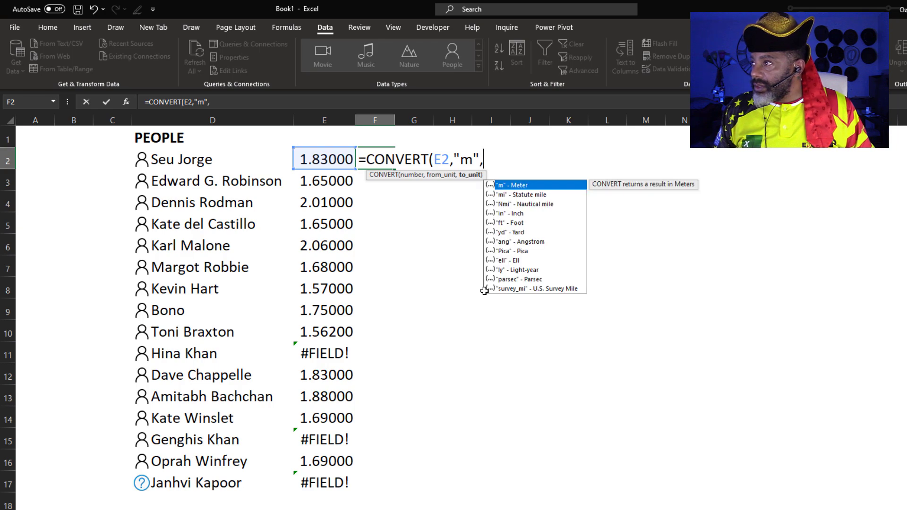
pyautogui.doubleClick(506, 223)
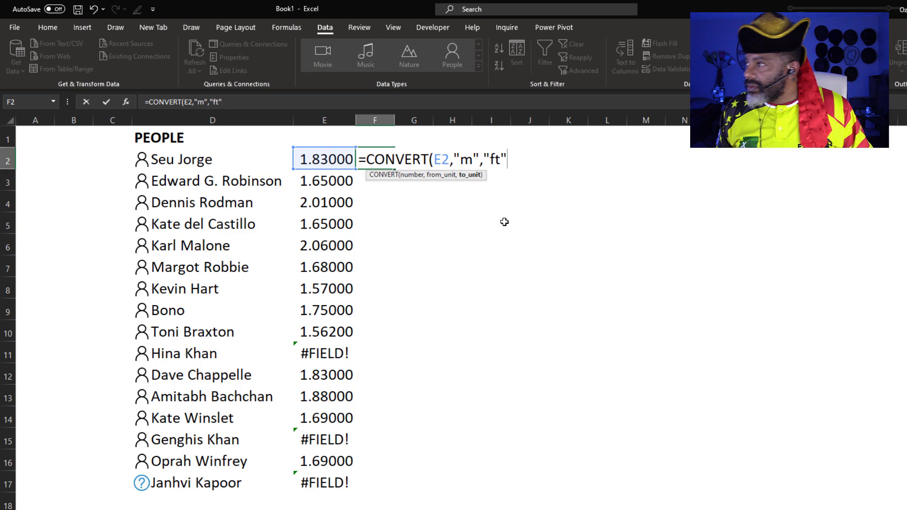
pyautogui.write(')')
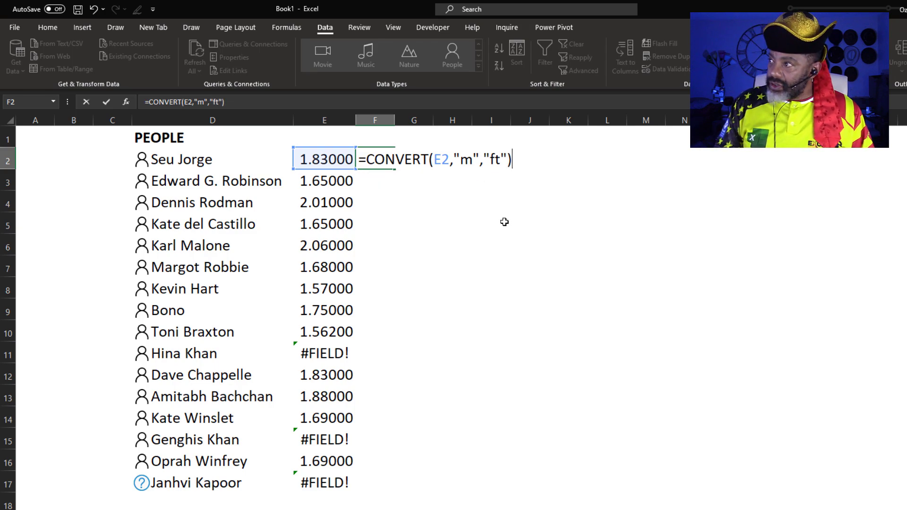
pyautogui.press('Return')
pyautogui.click(382, 159)
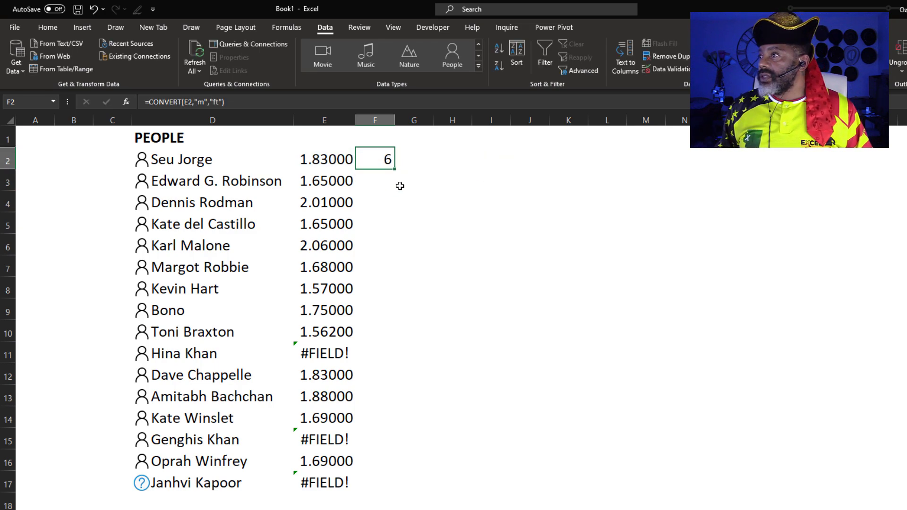
pyautogui.doubleClick(395, 169)
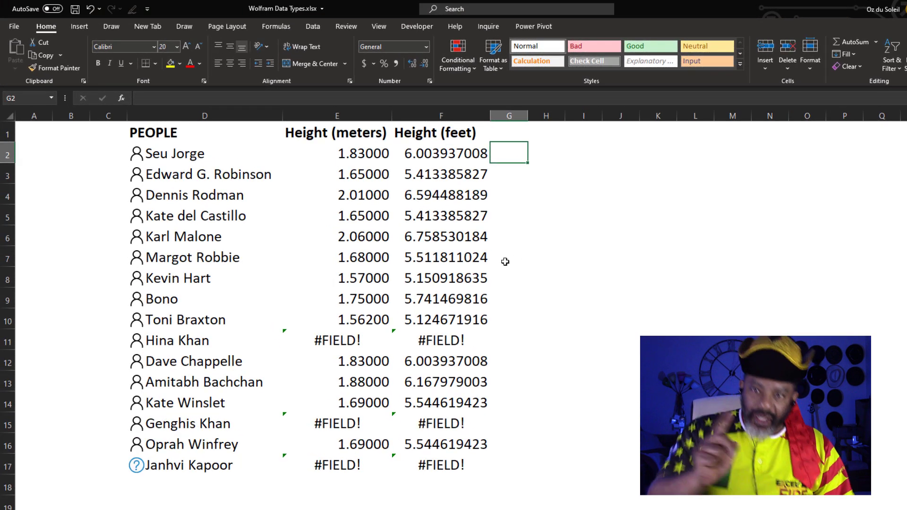
# Step: Pull each person's date of birth into column C from D2 and fill it down
pyautogui.click(106, 153)
pyautogui.write('=')
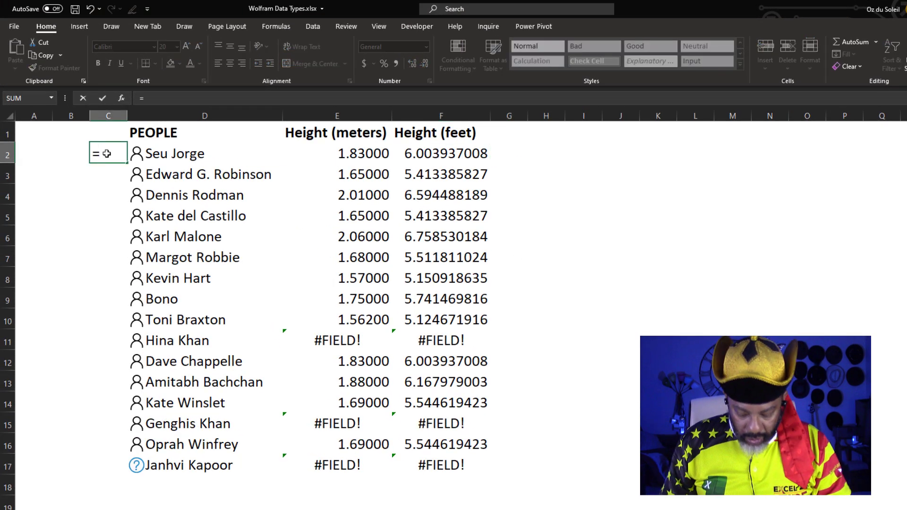
pyautogui.click(170, 155)
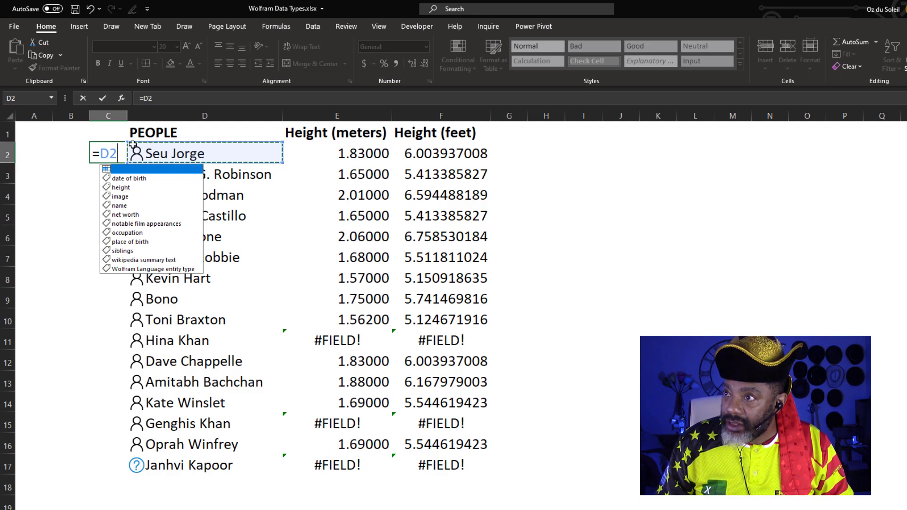
pyautogui.click(120, 179)
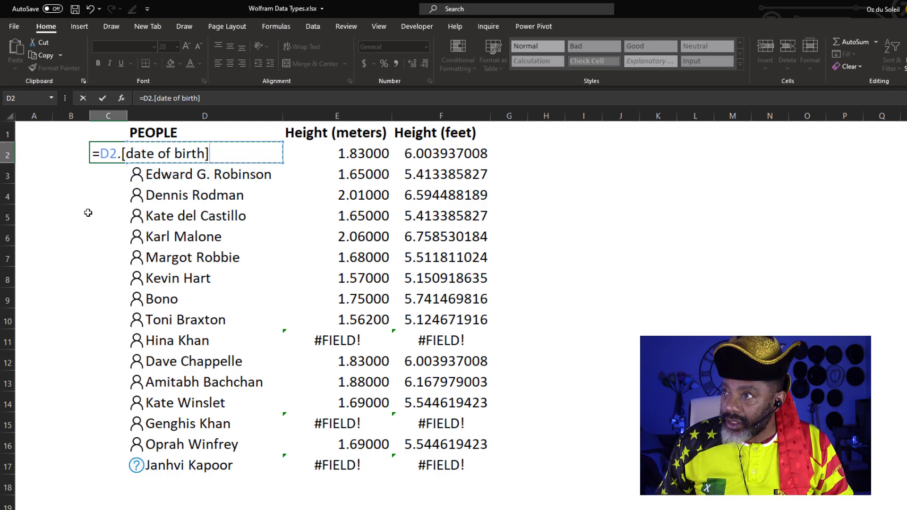
pyautogui.press('Return')
pyautogui.click(103, 154)
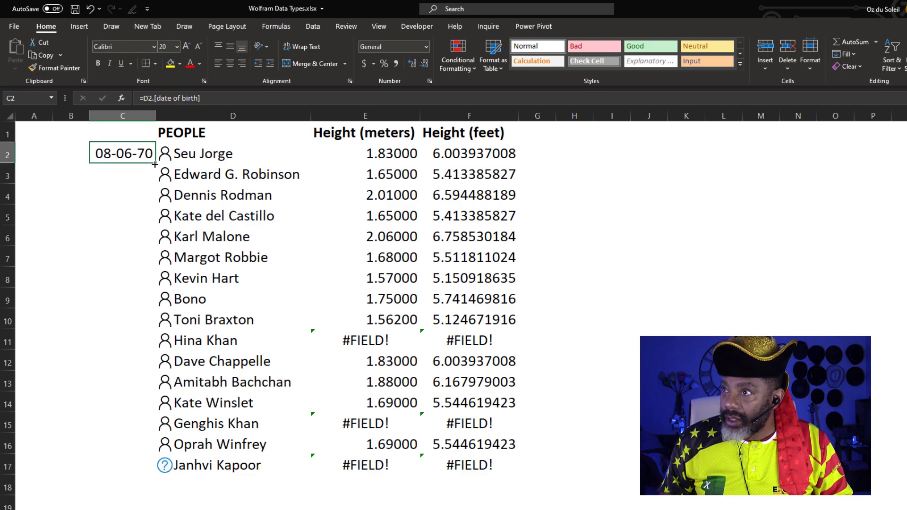
pyautogui.doubleClick(155, 162)
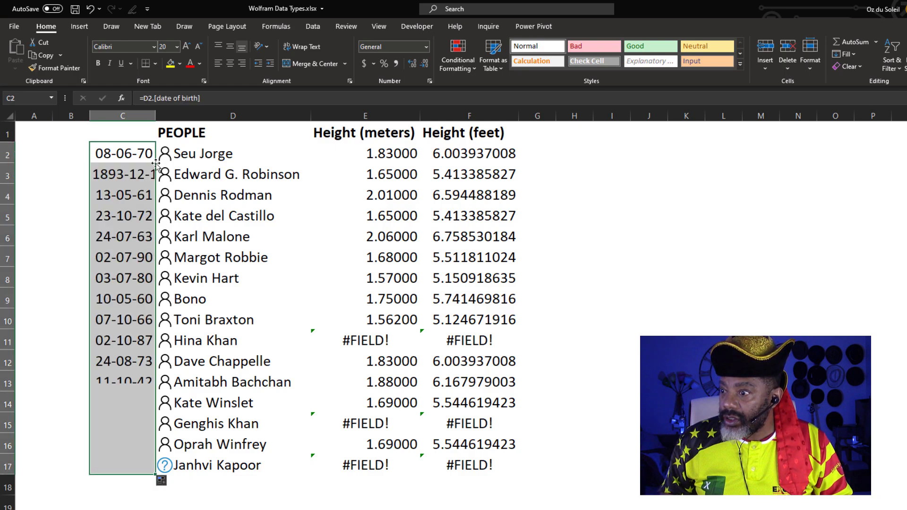
pyautogui.click(123, 466)
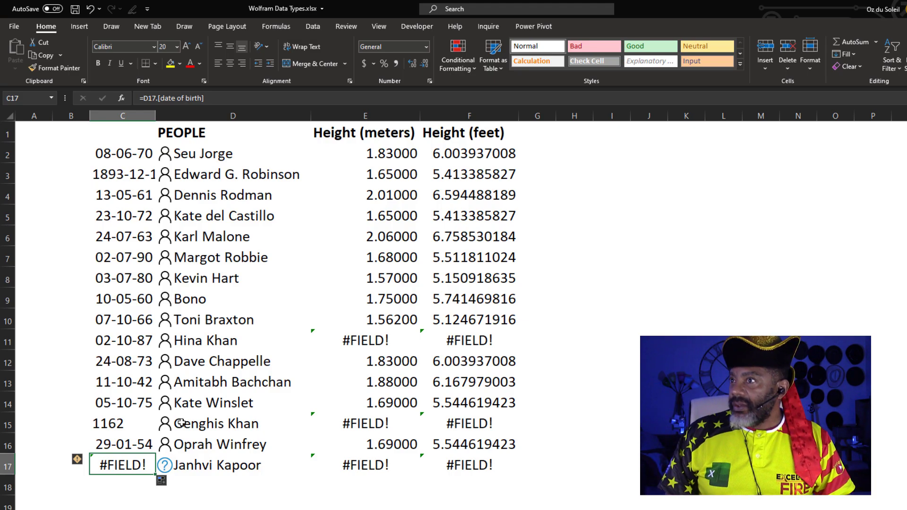
# Step: Enter BDAY as the C1 header and make it bold
pyautogui.click(138, 141)
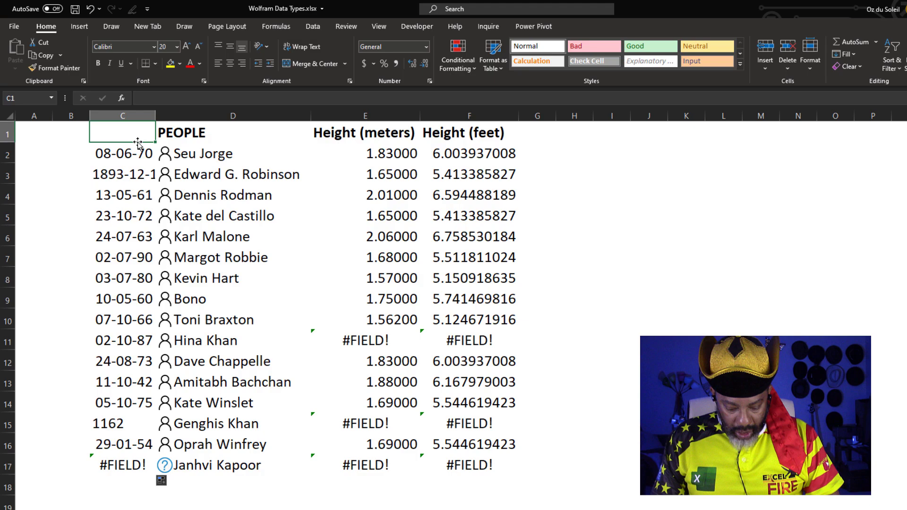
pyautogui.write('BDAY')
pyautogui.press('Return')
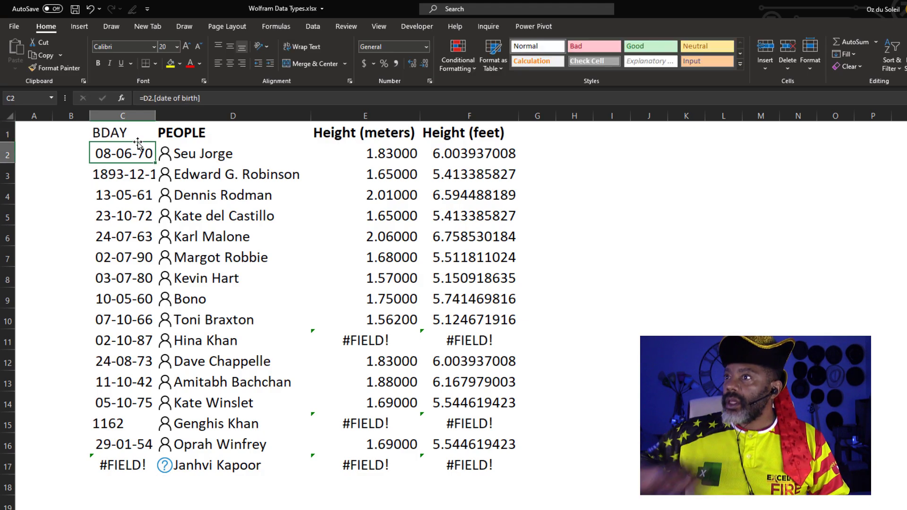
pyautogui.click(130, 130)
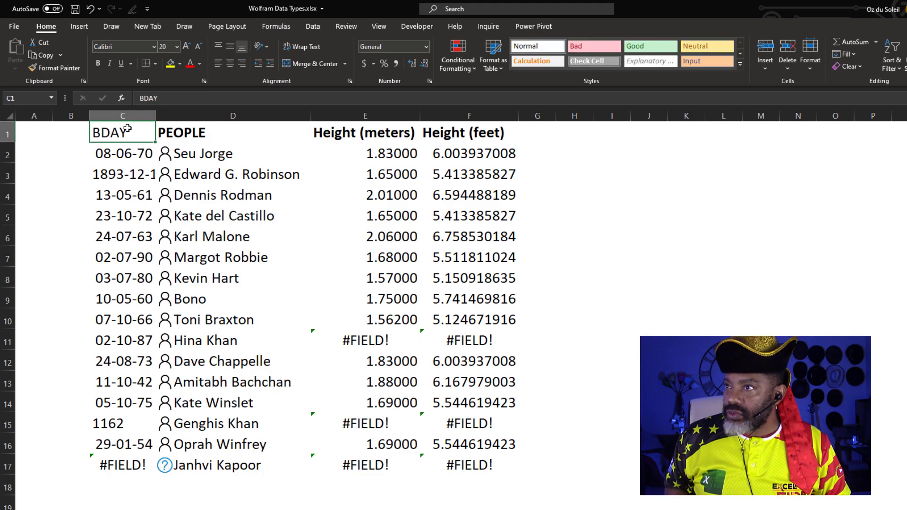
pyautogui.click(100, 63)
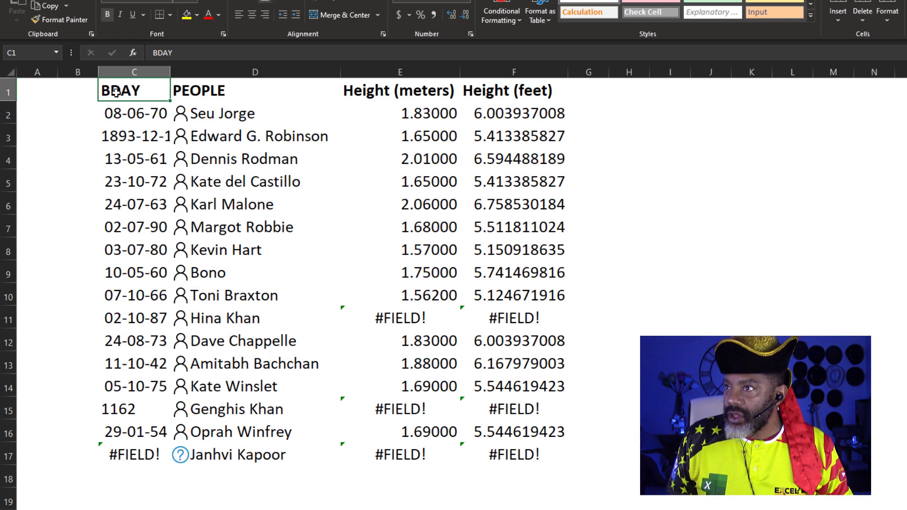
# Step: Paste a copy of the people table at J1 with source widths, then delete that copy
pyautogui.hotkey('ctrl', 'a')
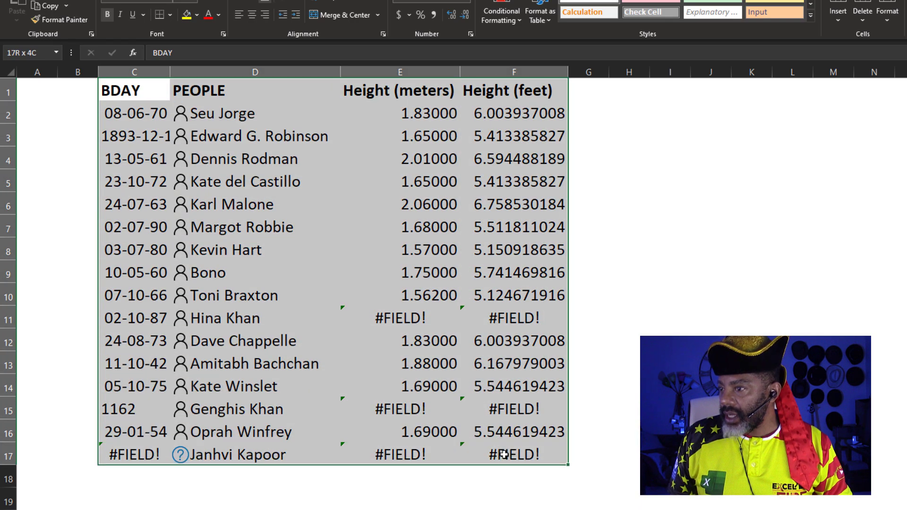
pyautogui.rightClick(303, 218)
pyautogui.click(323, 237)
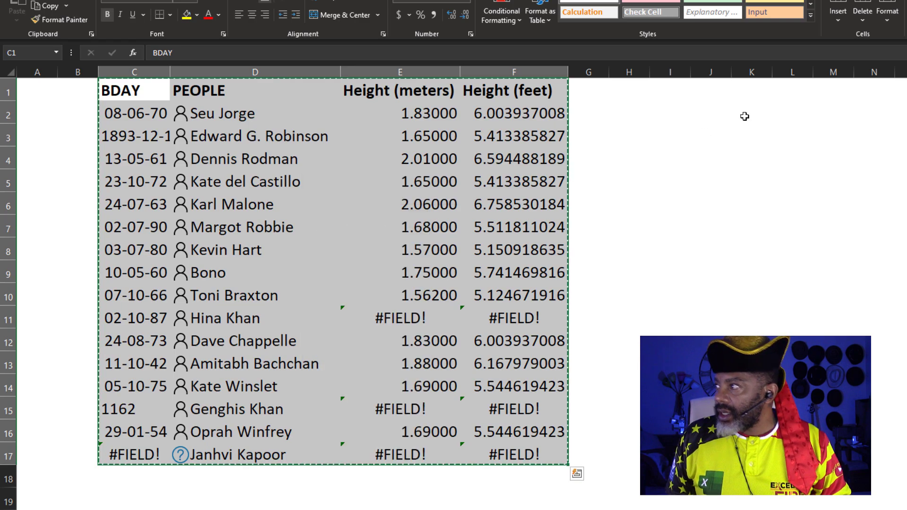
pyautogui.click(701, 87)
pyautogui.rightClick(702, 87)
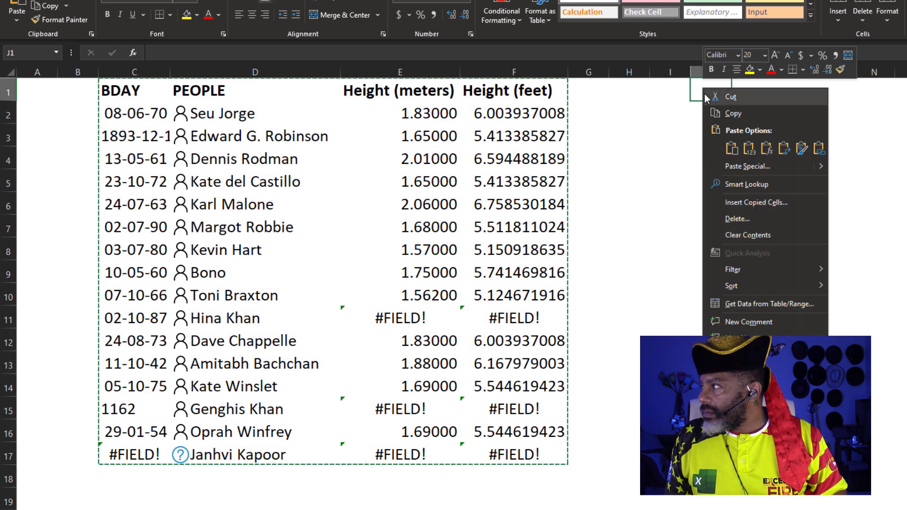
pyautogui.click(748, 148)
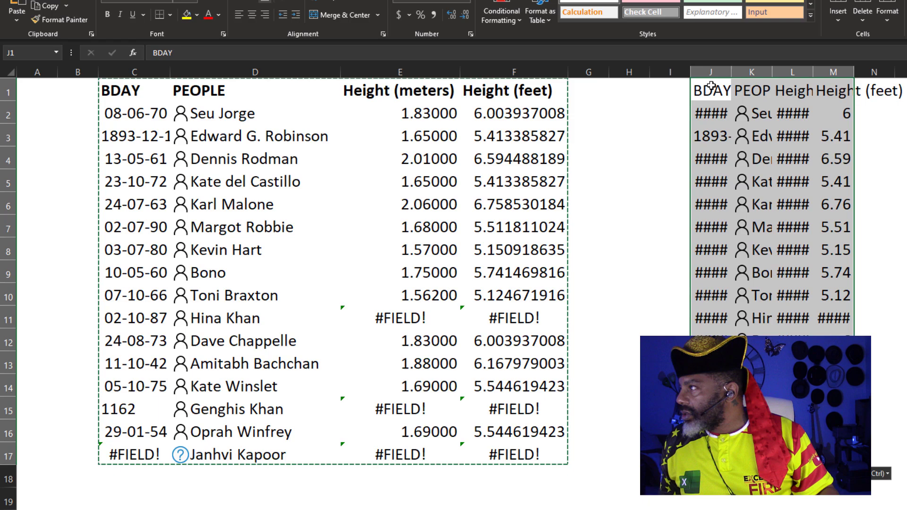
pyautogui.hotkey('ctrl', 'w')
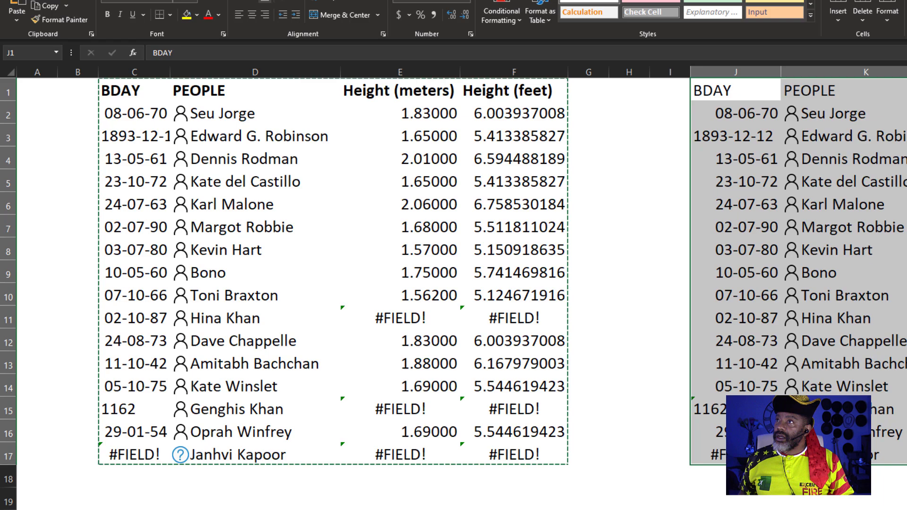
pyautogui.press('Delete')
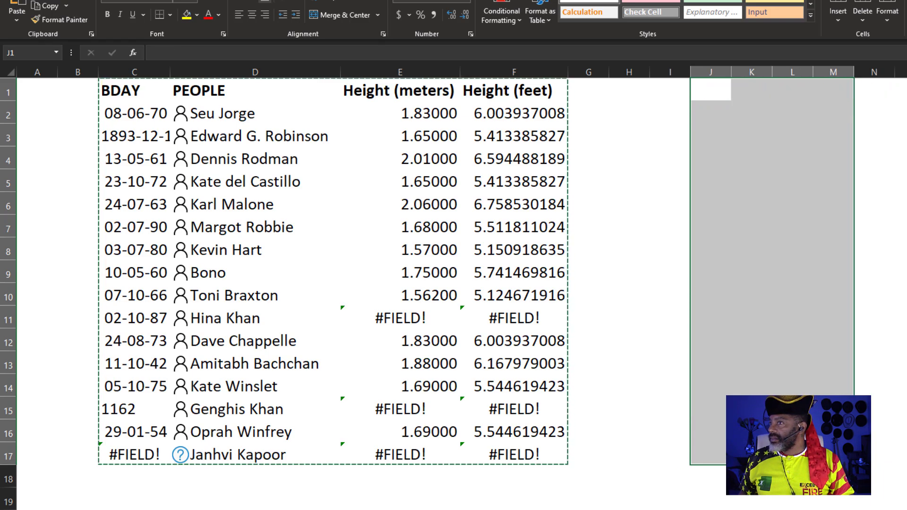
pyautogui.click(67, 128)
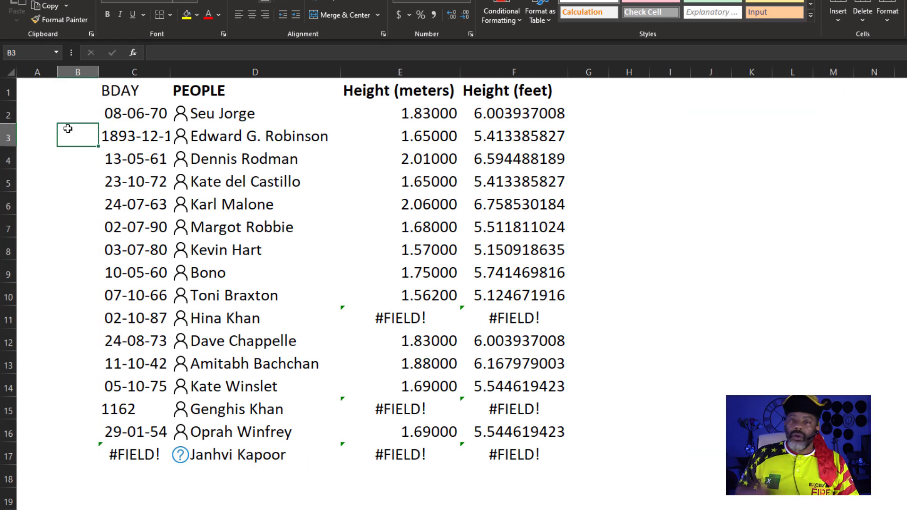
# Step: Insert a blank column E and enter Seu Jorge, Edward G. Robinson and Dennis Rodman in E2:E4
pyautogui.click(361, 72)
pyautogui.rightClick(361, 72)
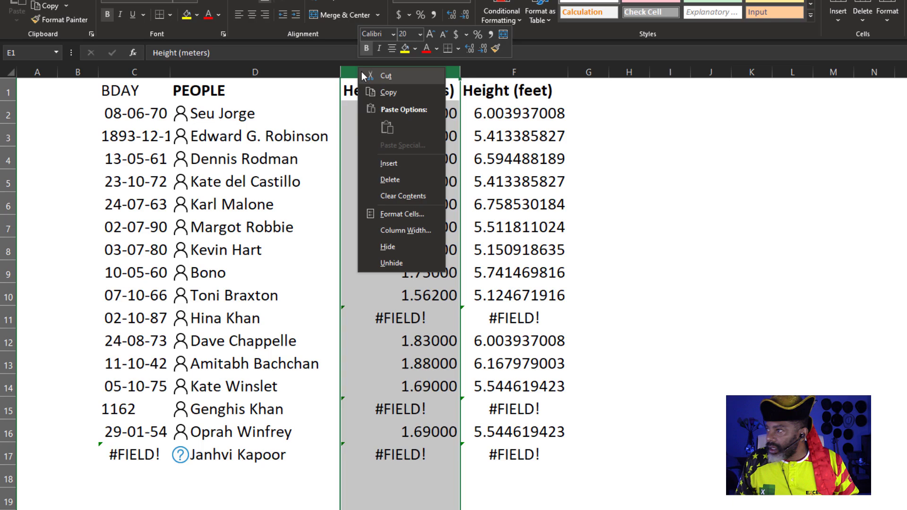
pyautogui.click(388, 163)
pyautogui.click(361, 113)
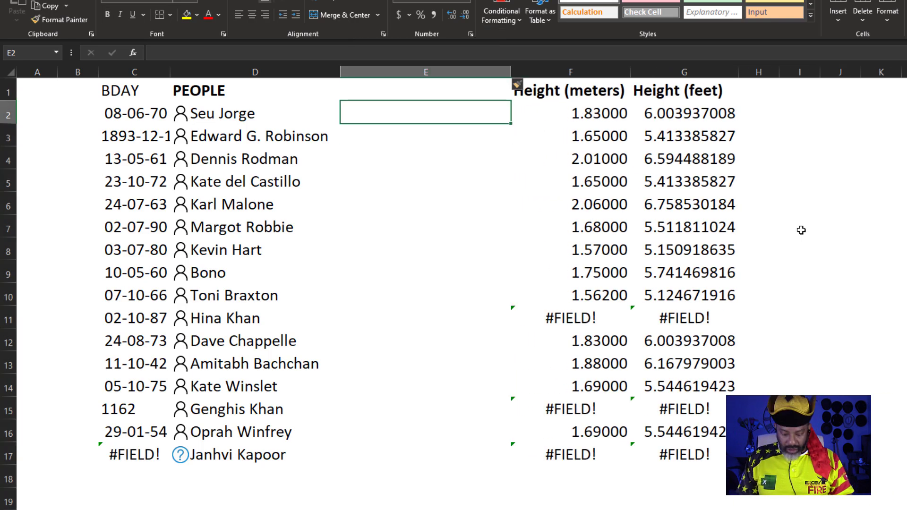
pyautogui.write('Seu Jorg')
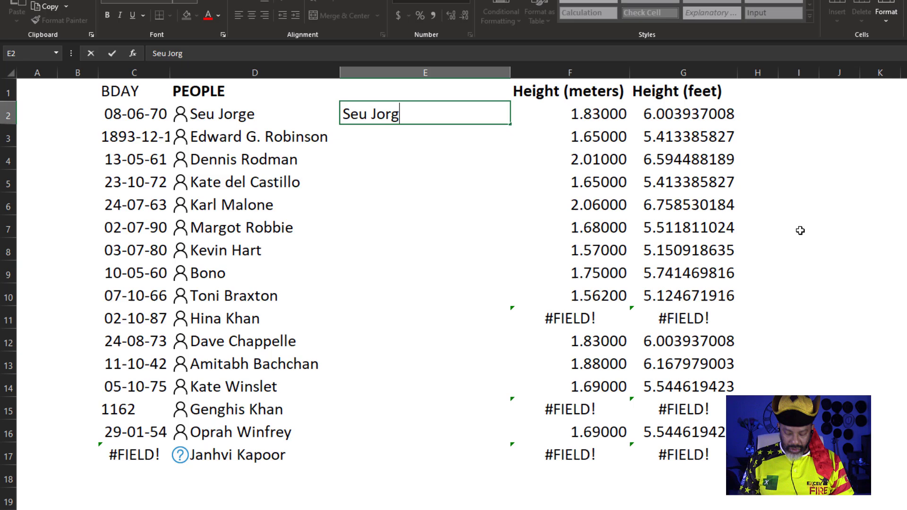
pyautogui.write('e')
pyautogui.press('Return')
pyautogui.write('E')
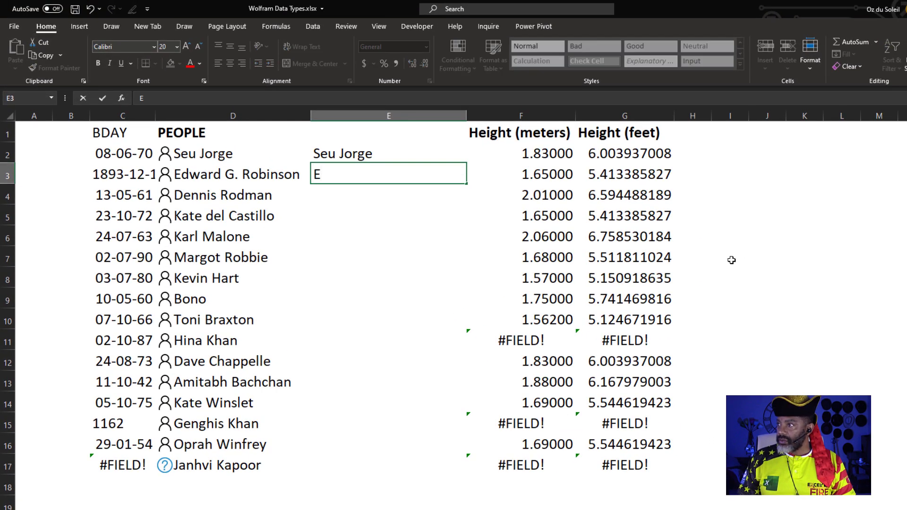
pyautogui.write('dward G. Robinson')
pyautogui.press('Return')
pyautogui.write('Dennis Rodman')
pyautogui.press('Return')
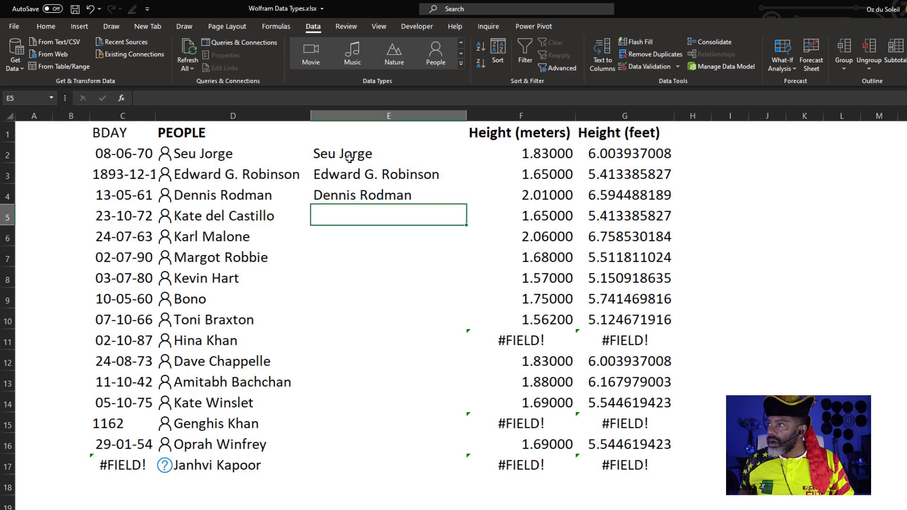
# Step: Attempt Flash Fill on E2:E17 and dismiss the resulting warning
pyautogui.moveTo(332, 154); pyautogui.dragTo(342, 465)
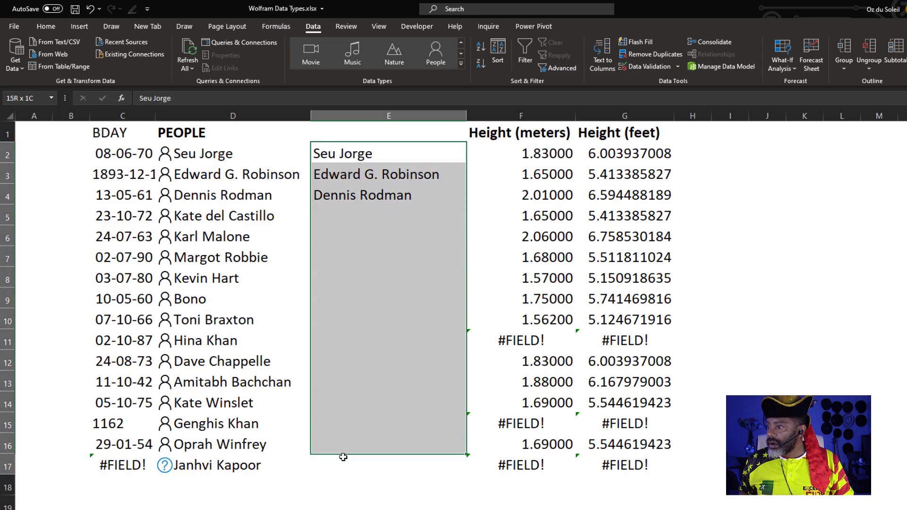
pyautogui.click(635, 42)
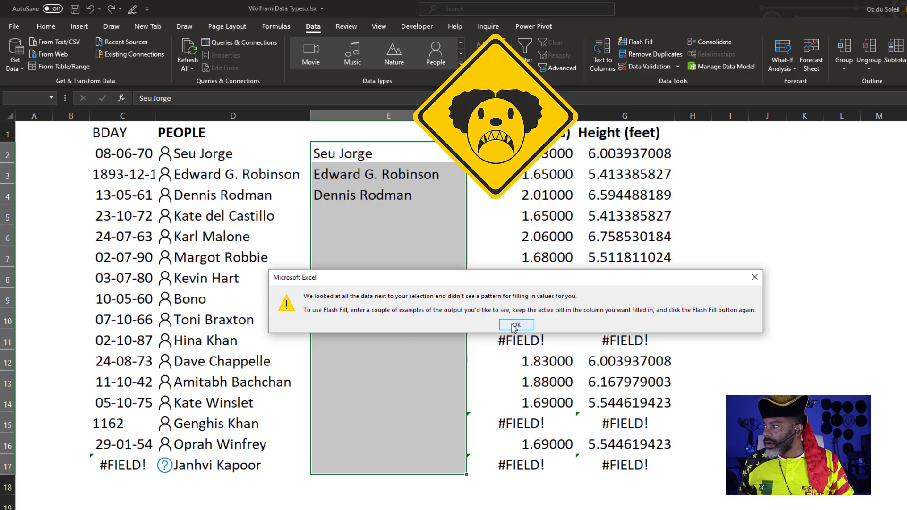
pyautogui.click(516, 324)
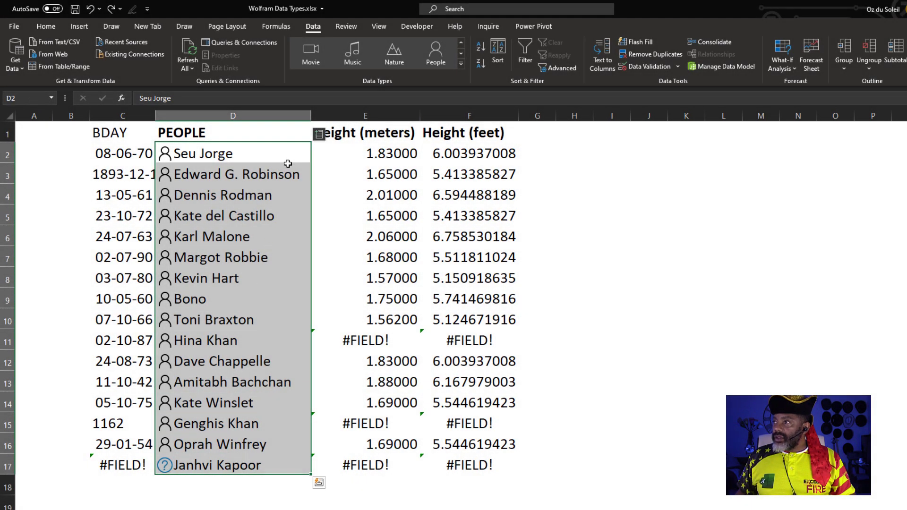
# Step: Insert the PEOPLE name field into column G and autofit the column width
pyautogui.click(319, 135)
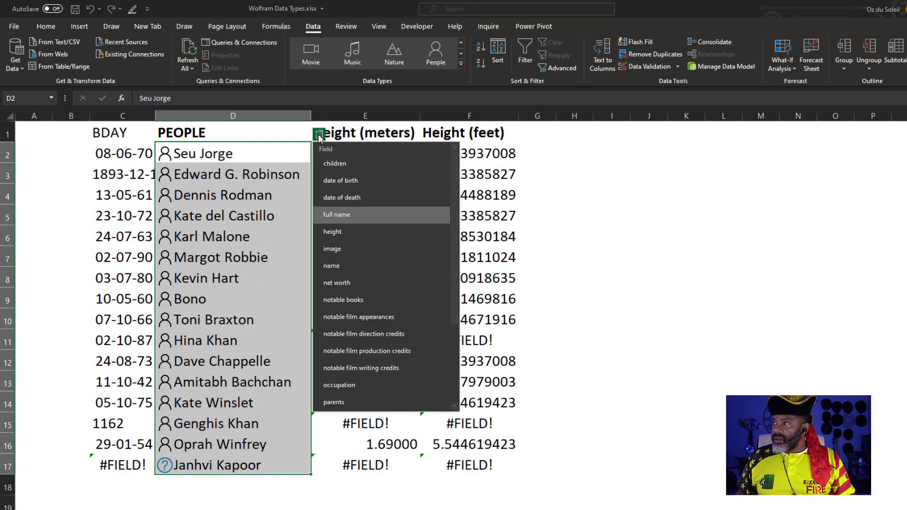
pyautogui.click(332, 264)
pyautogui.doubleClick(556, 116)
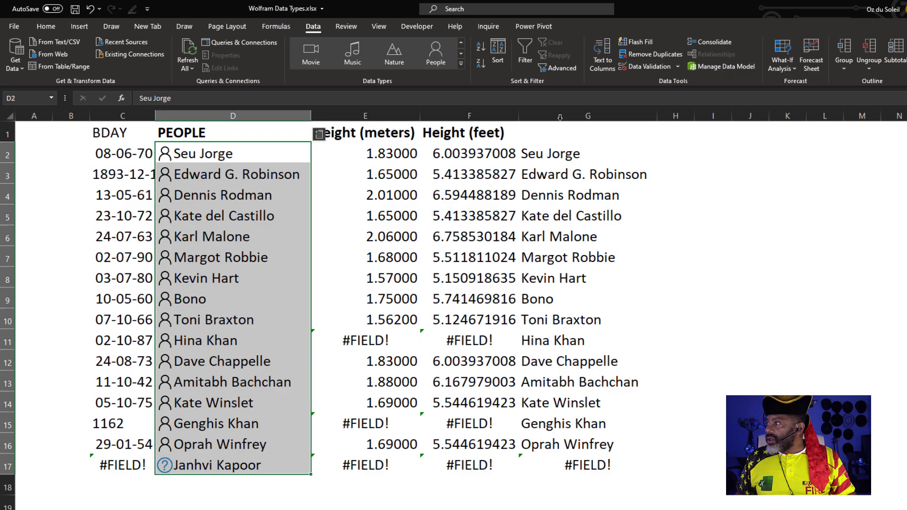
pyautogui.click(704, 349)
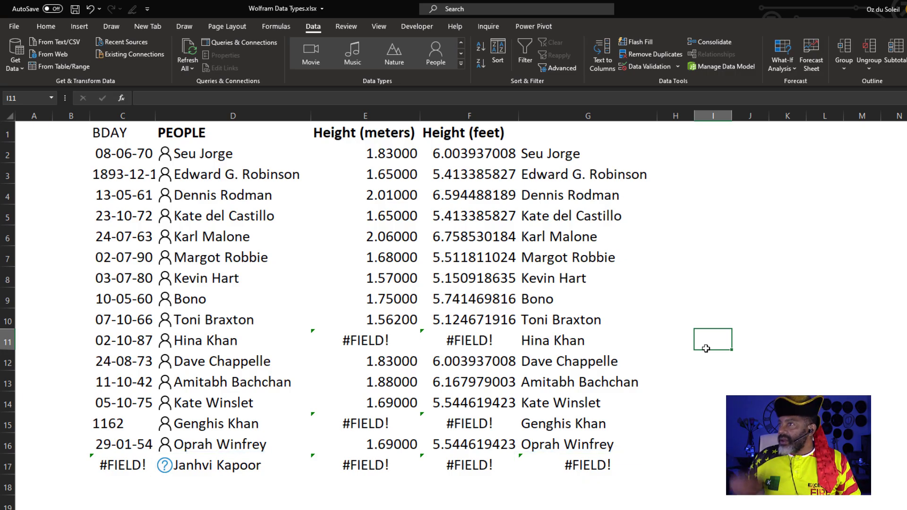
# Step: Delete the name column G
pyautogui.click(621, 118)
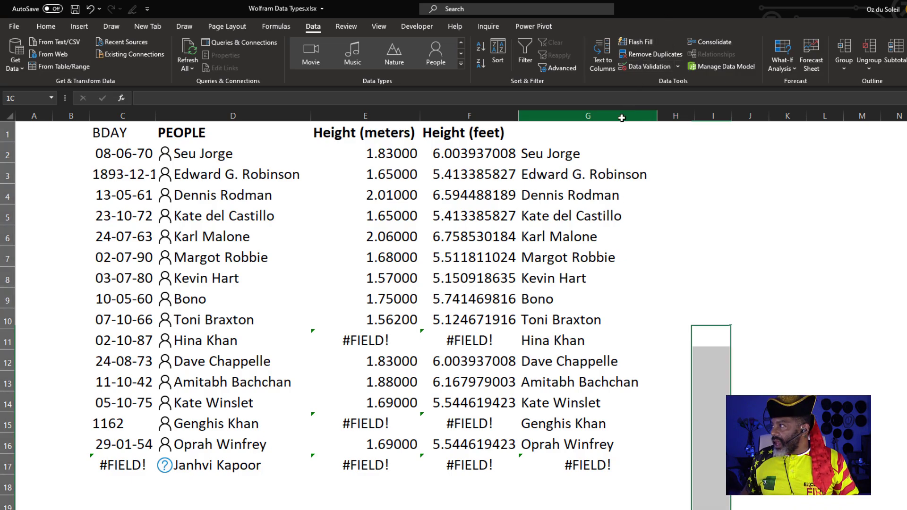
pyautogui.rightClick(621, 117)
pyautogui.click(646, 224)
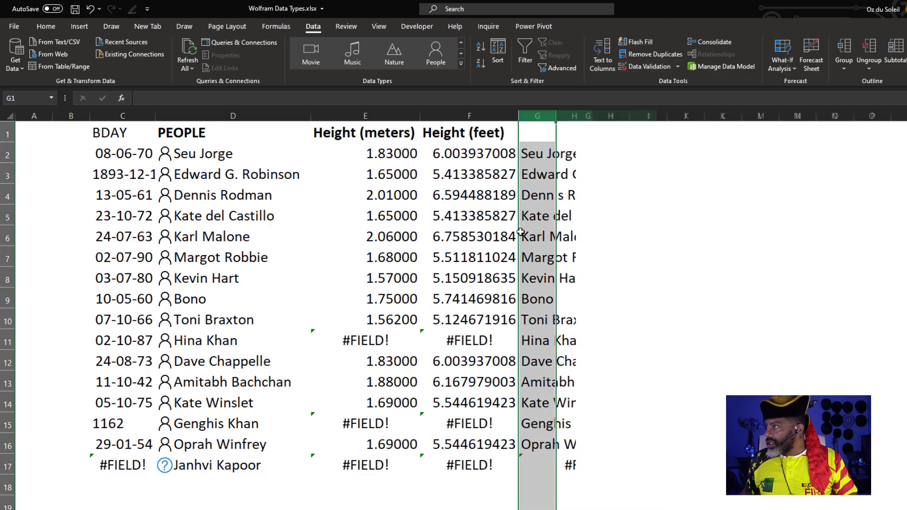
# Step: Insert the full name field for the PEOPLE records into column G and autofit it
pyautogui.moveTo(177, 153); pyautogui.dragTo(182, 465)
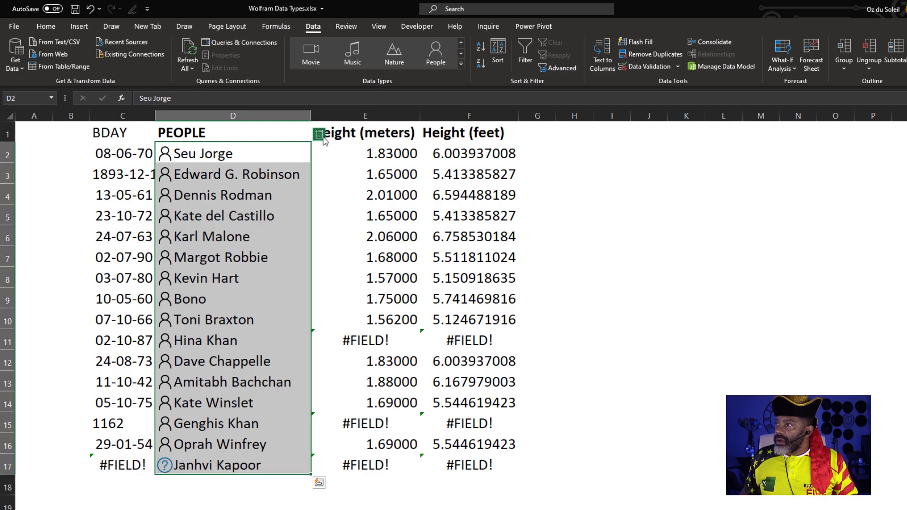
pyautogui.click(319, 134)
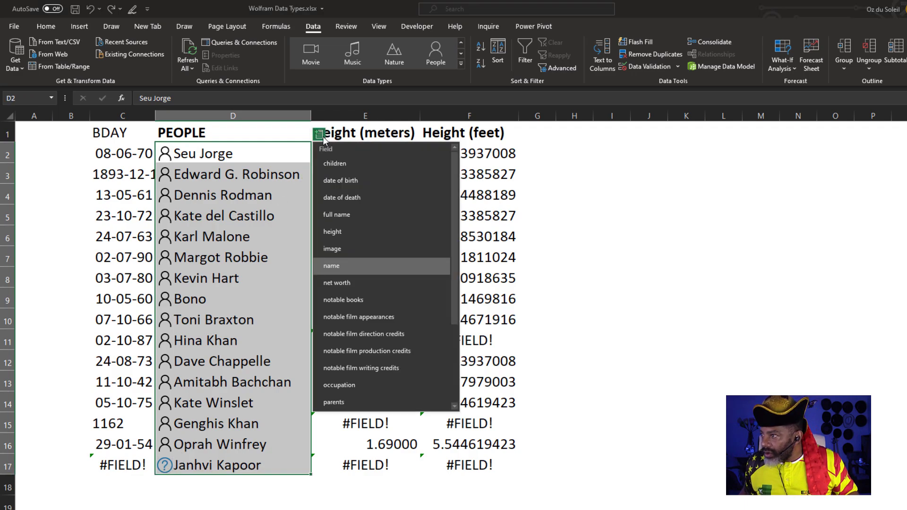
pyautogui.click(336, 214)
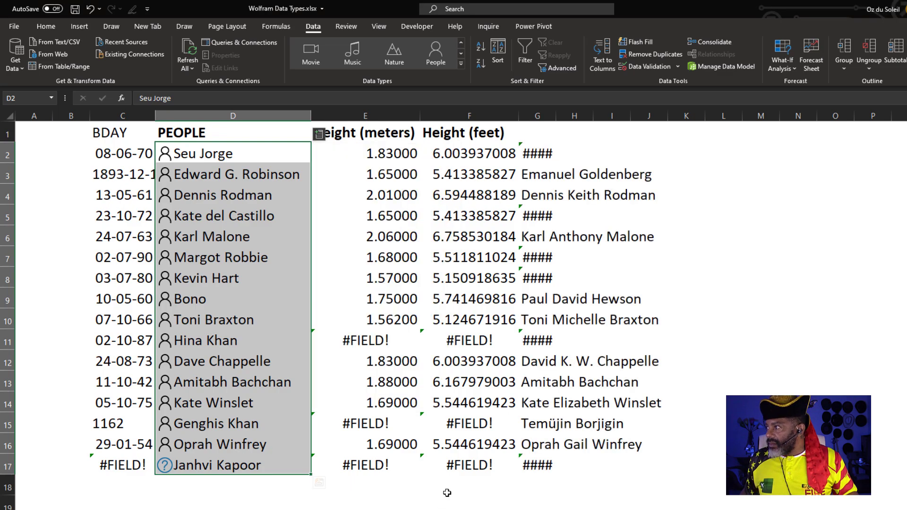
pyautogui.doubleClick(556, 116)
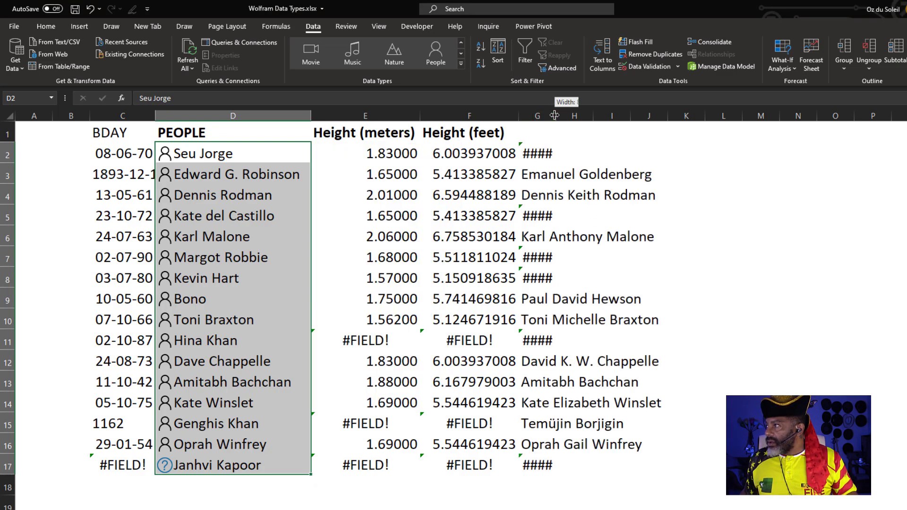
pyautogui.click(493, 500)
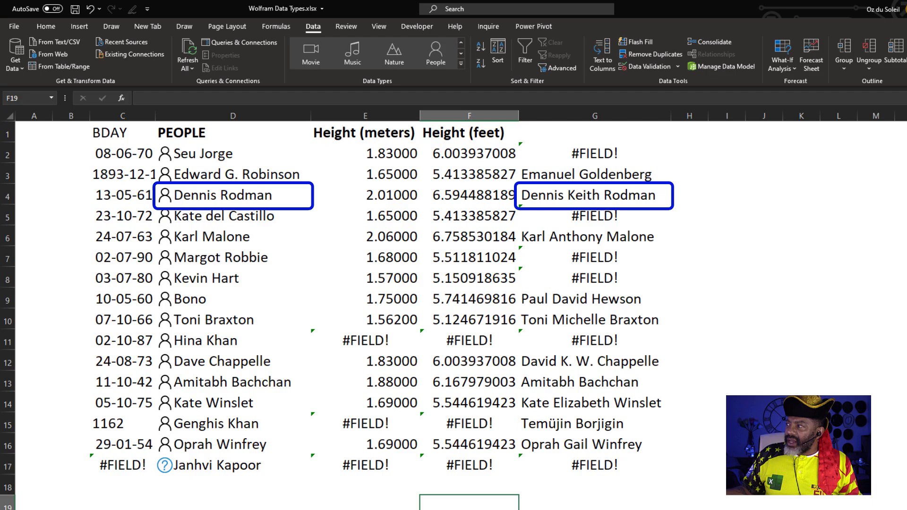